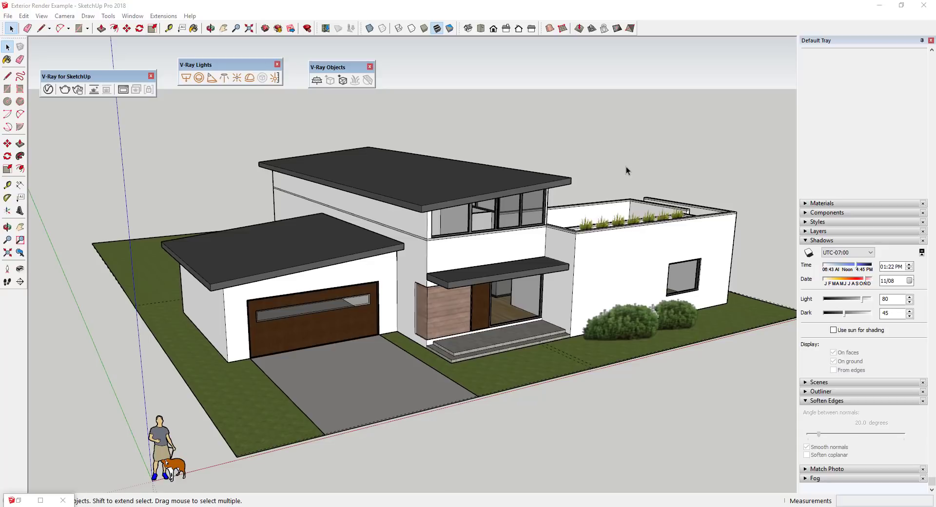
# Open the V-Ray Asset Editor's lights list and turn on shadow display for the model.
pyautogui.click(47, 89)
pyautogui.moveTo(250, 89); pyautogui.dragTo(382, 90)
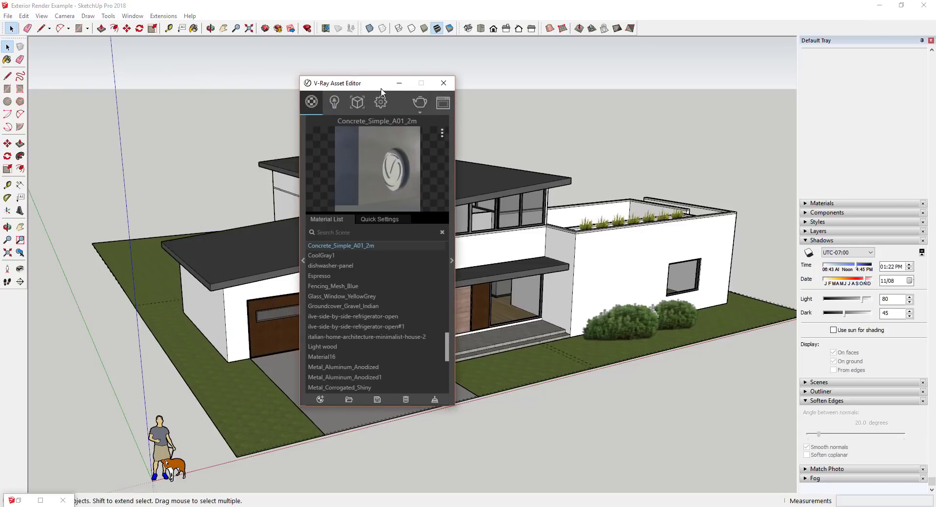
pyautogui.click(333, 108)
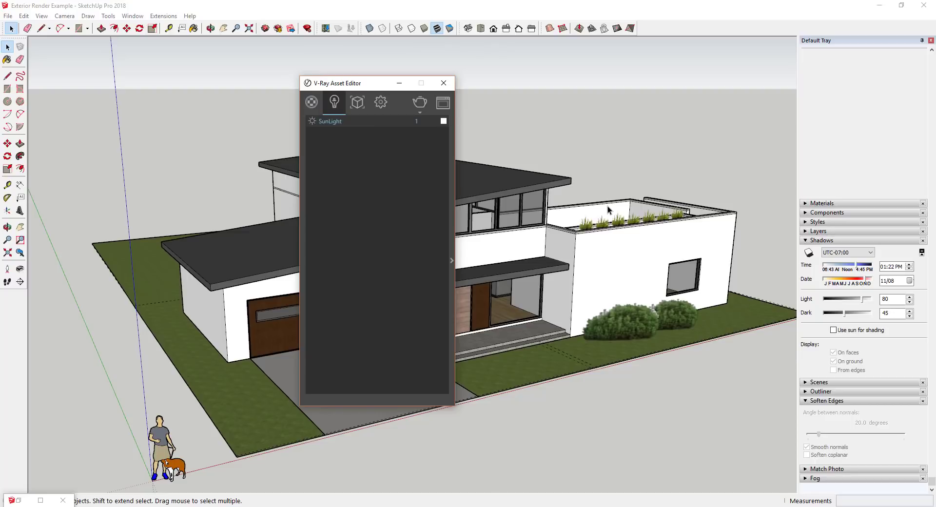
pyautogui.moveTo(355, 87); pyautogui.dragTo(144, 81)
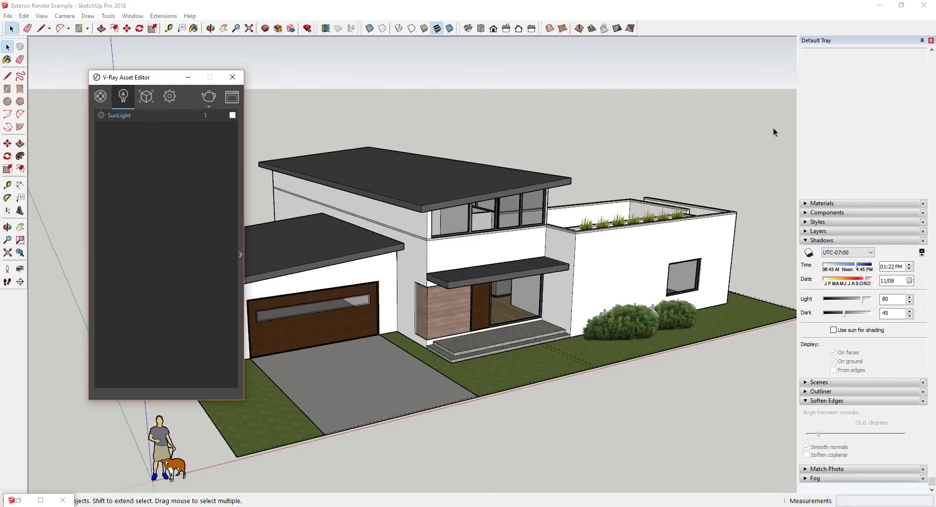
pyautogui.click(809, 253)
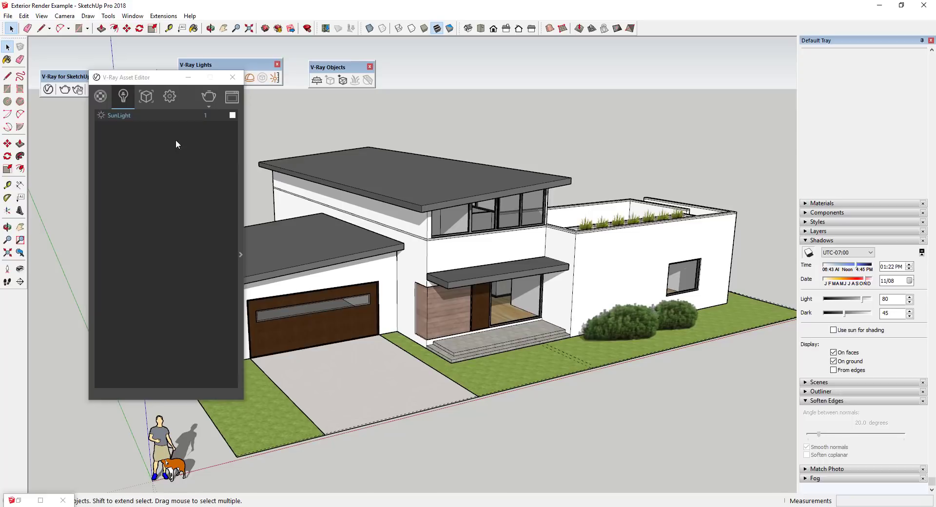
# Start an interactive V-Ray render and move the frame buffer clear of the Asset Editor.
pyautogui.click(209, 106)
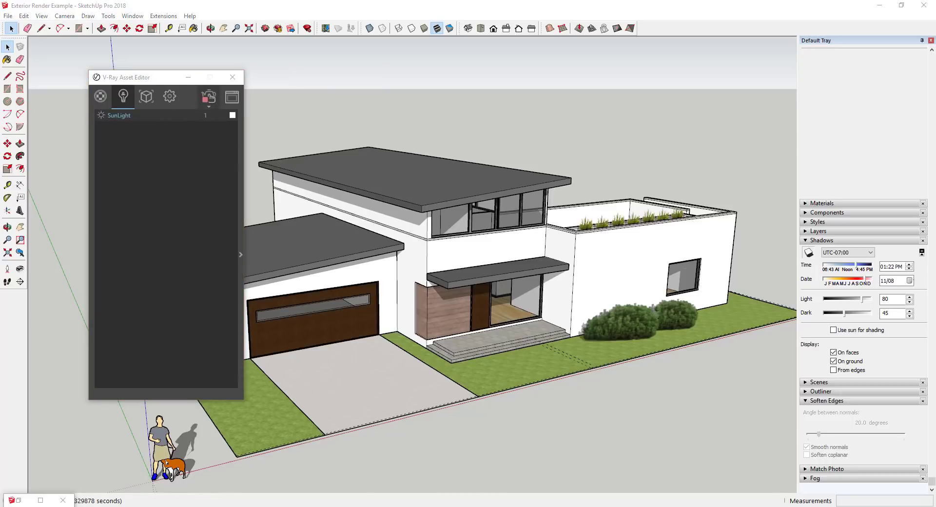
pyautogui.moveTo(905, 180); pyautogui.dragTo(540, 129)
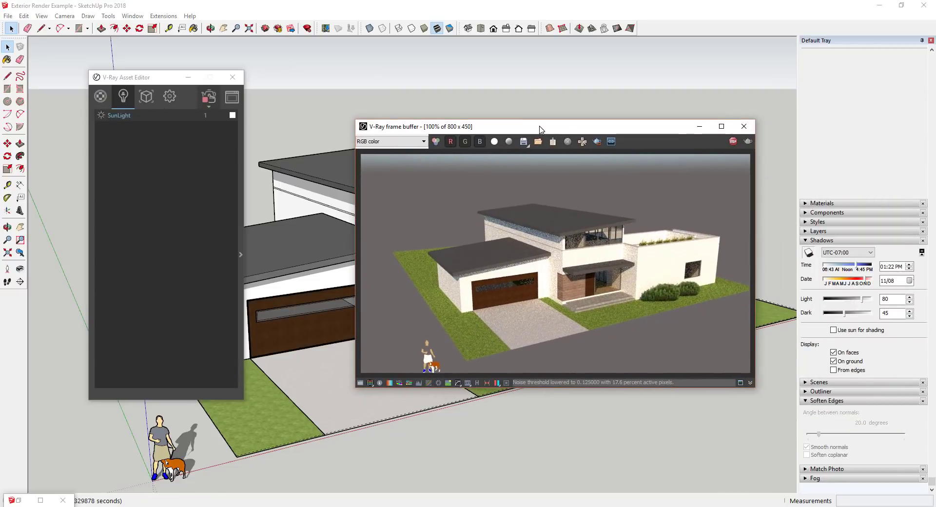
pyautogui.moveTo(618, 128); pyautogui.dragTo(777, 61)
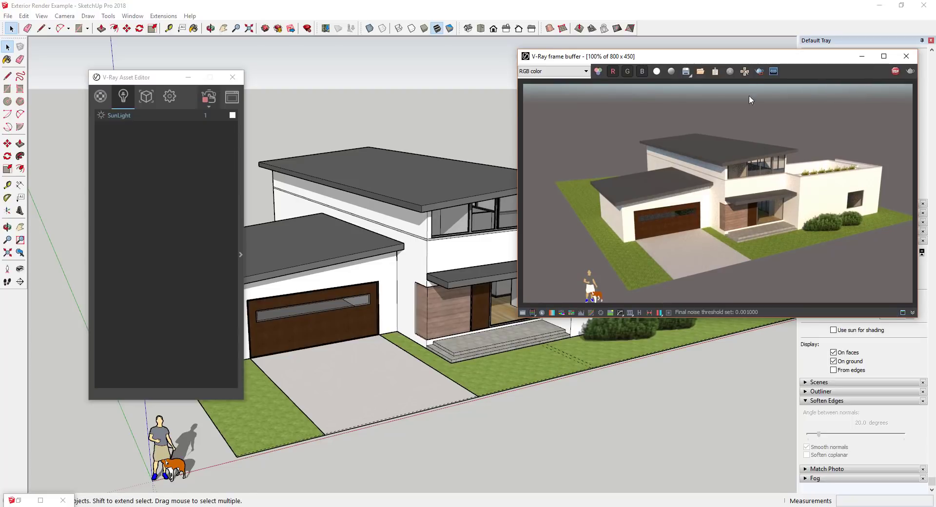
# Set the shadow time of day to 11:15 AM, repositioning the frame buffer to keep the settings reachable.
pyautogui.moveTo(741, 61); pyautogui.dragTo(223, 251)
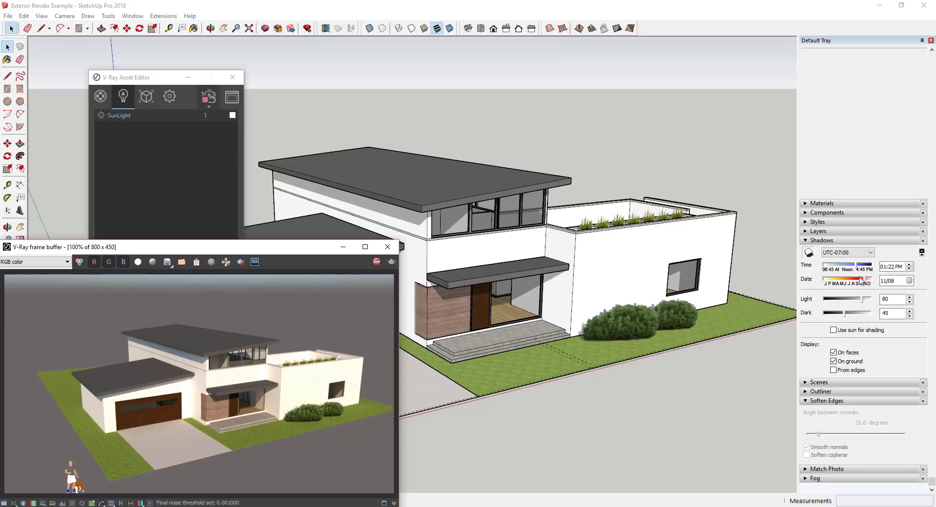
pyautogui.moveTo(858, 269); pyautogui.dragTo(846, 271)
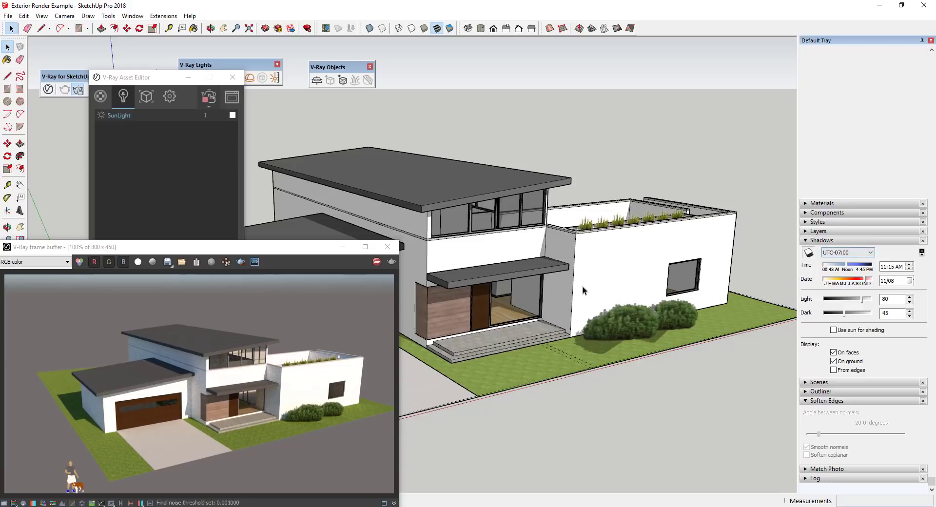
pyautogui.moveTo(251, 255); pyautogui.dragTo(749, 241)
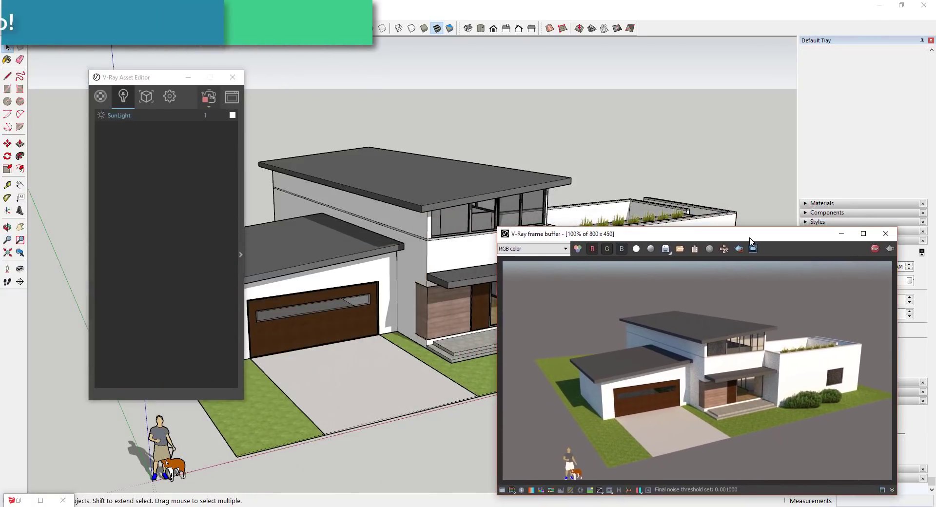
# Expand the SunLight parameters, reframe the house closer at eye level, and set the Intensity Multiplier to 1.433.
pyautogui.click(117, 115)
pyautogui.click(239, 253)
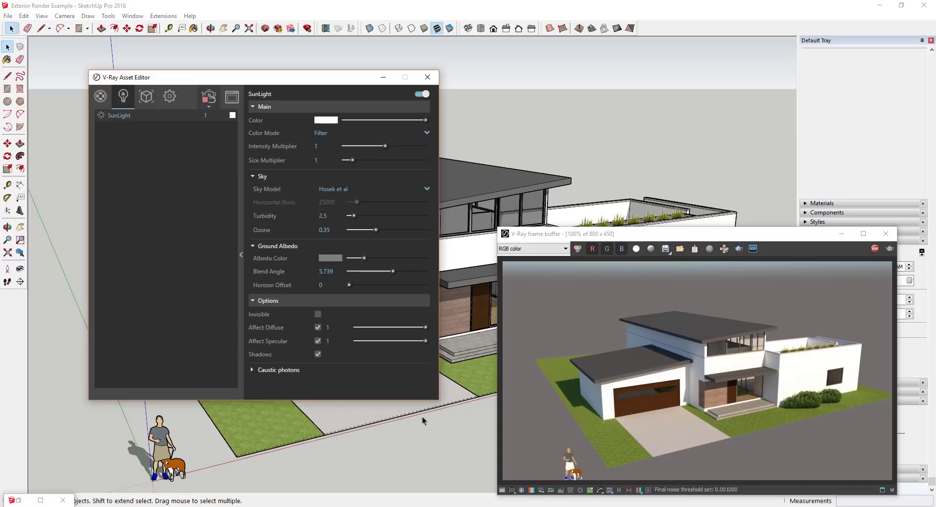
pyautogui.moveTo(433, 422); pyautogui.dragTo(448, 307, button='middle')
pyautogui.scroll(3, 478, 286)
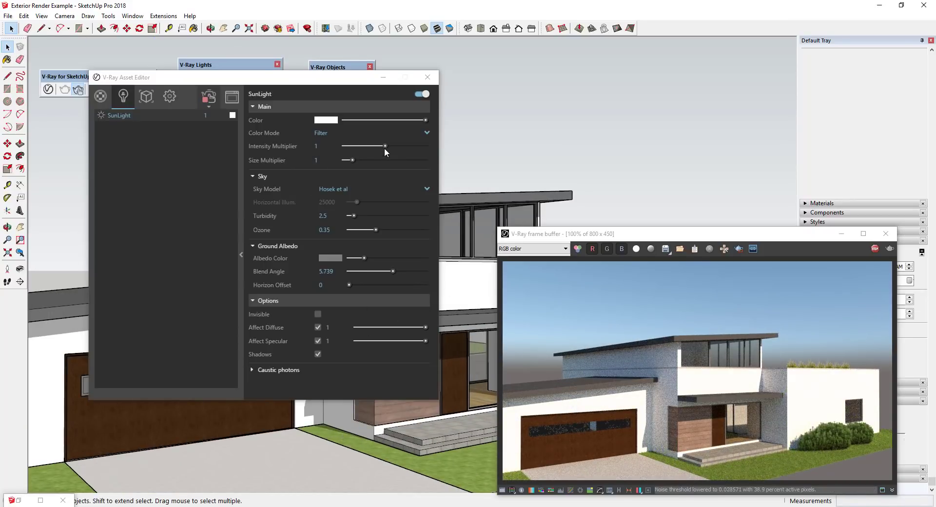
pyautogui.moveTo(385, 145); pyautogui.dragTo(402, 145)
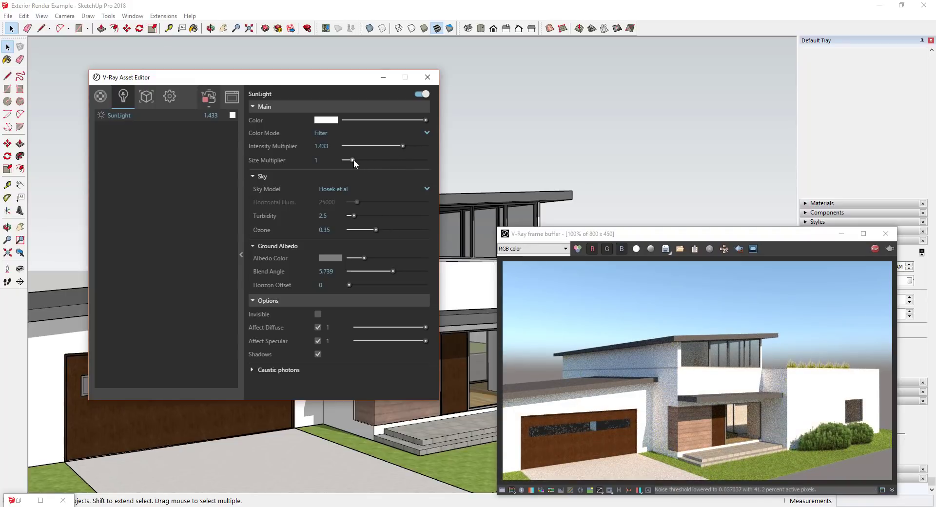
# Raise the SunLight Size Multiplier to 6 and then 8.2, inspecting the shadow edges near the garage in the render.
pyautogui.moveTo(353, 160); pyautogui.dragTo(363, 160)
pyautogui.moveTo(370, 161); pyautogui.dragTo(394, 160)
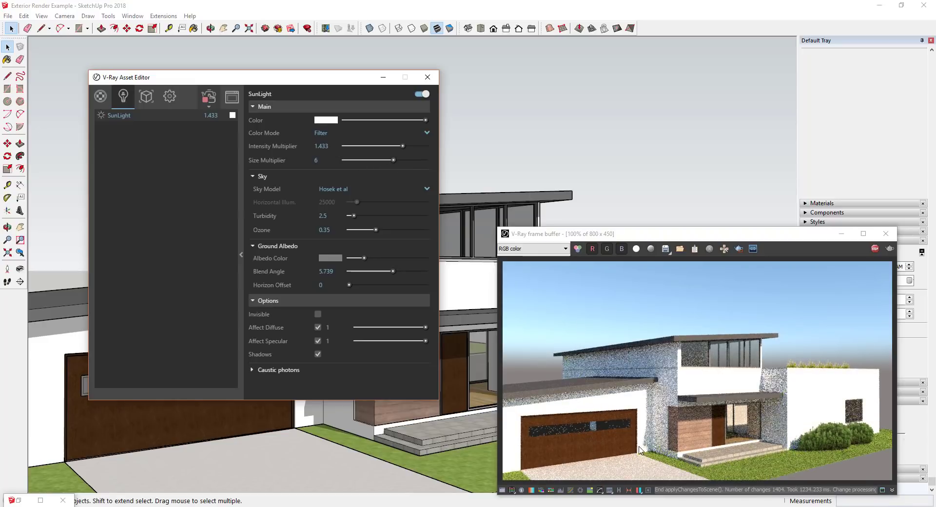
pyautogui.scroll(2, 652, 459)
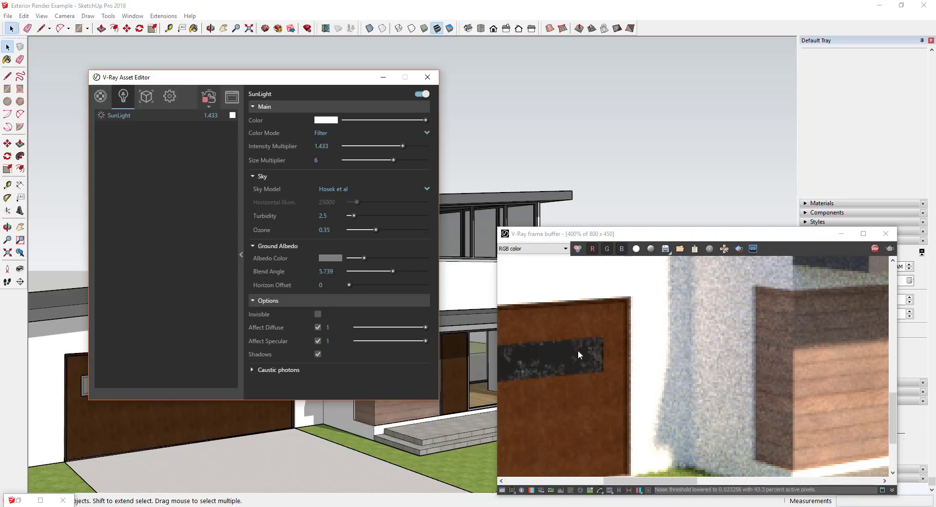
pyautogui.moveTo(395, 161); pyautogui.dragTo(411, 159)
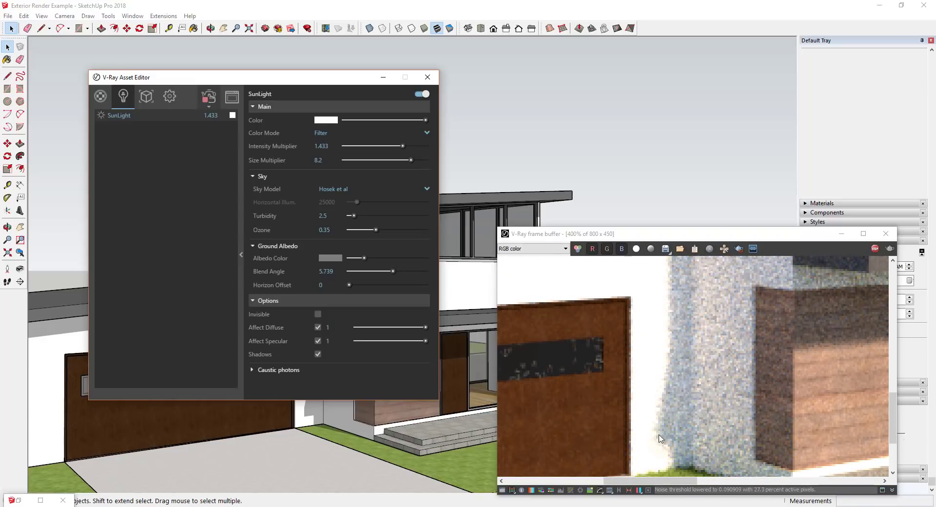
pyautogui.scroll(-3, 724, 380)
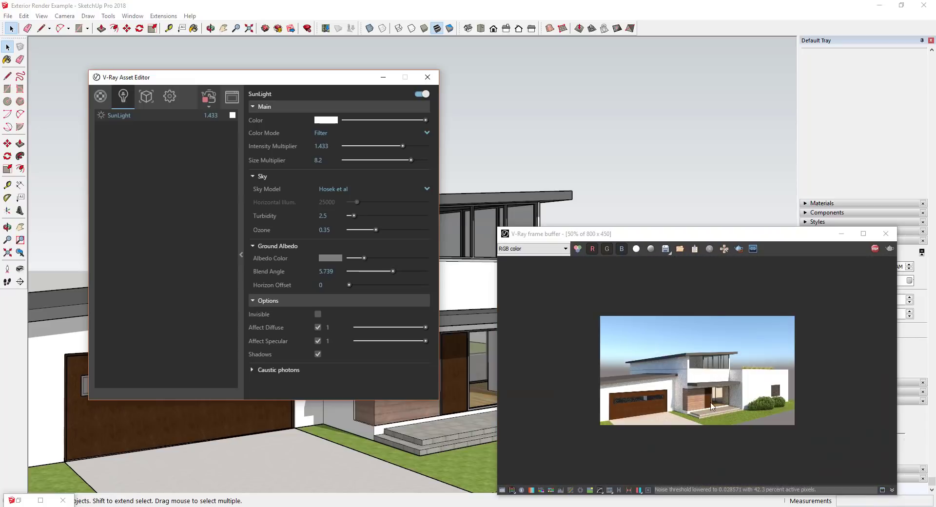
pyautogui.scroll(1, 715, 370)
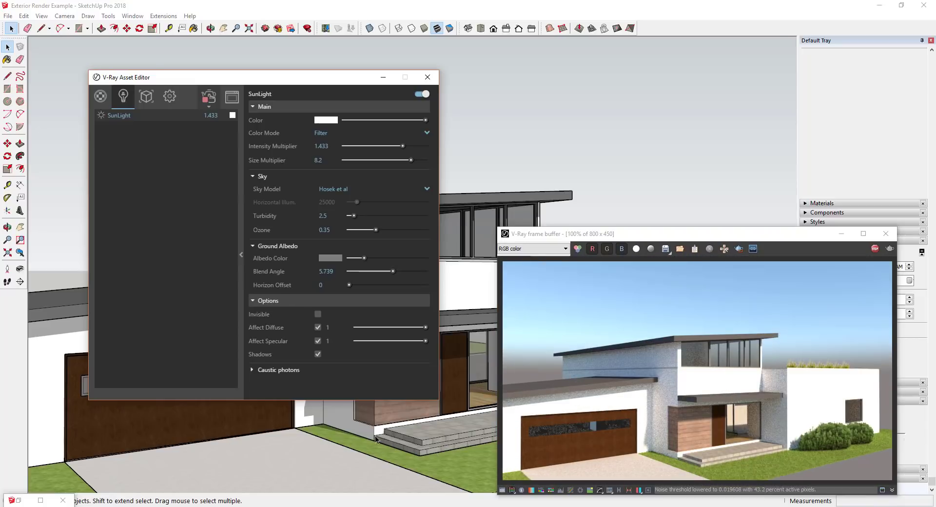
# Try a sky Turbidity of 9.8, then set Turbidity to 3.3 and Ozone to 0.22.
pyautogui.moveTo(377, 439)
pyautogui.mouseDown(button='middle')
pyautogui.moveTo(426, 423)
pyautogui.moveTo(442, 408)
pyautogui.mouseUp(button='middle')
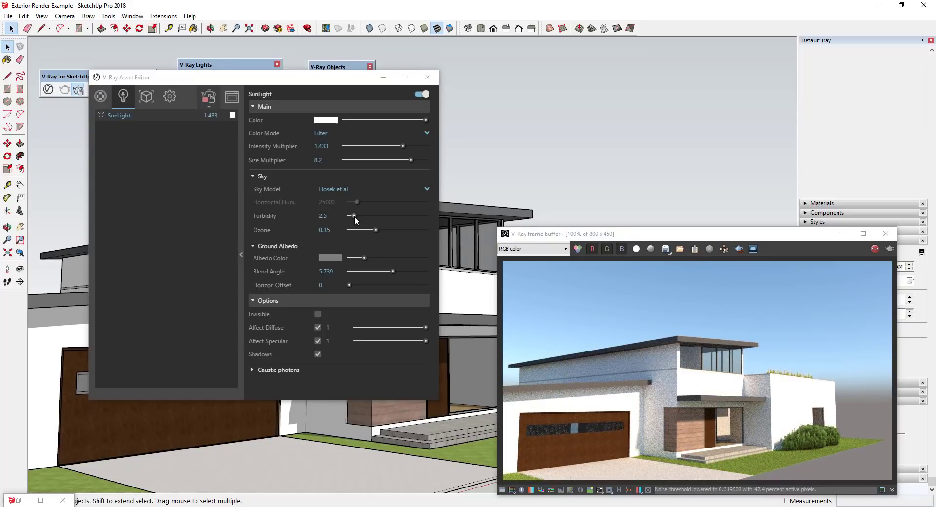
pyautogui.moveTo(355, 216); pyautogui.dragTo(400, 216)
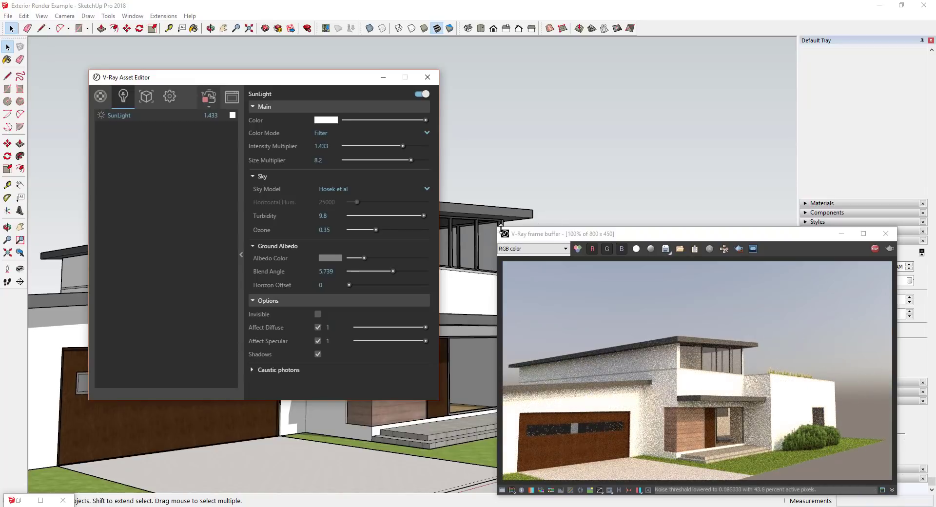
pyautogui.moveTo(424, 216); pyautogui.dragTo(366, 230)
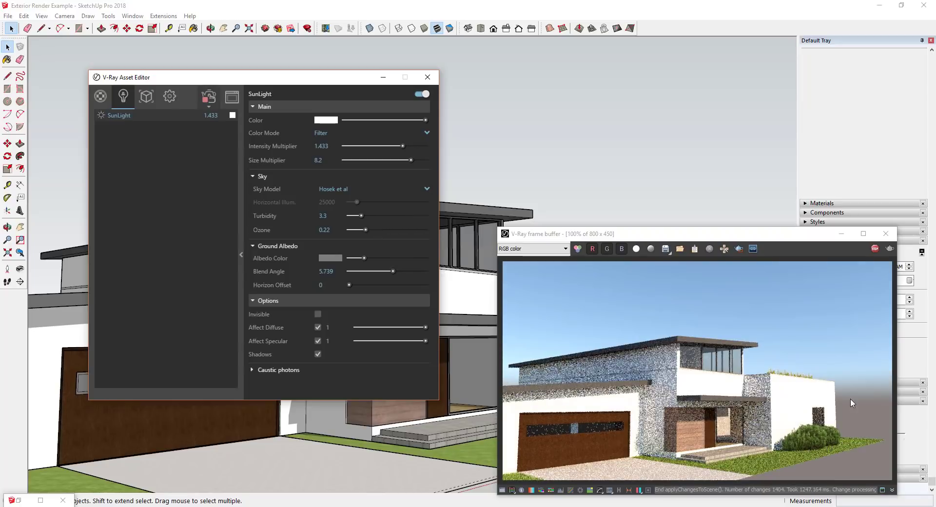
# Reframe the house to show more horizon and make the Ground Albedo color a slightly lighter gray.
pyautogui.moveTo(192, 420); pyautogui.dragTo(162, 449, button='middle')
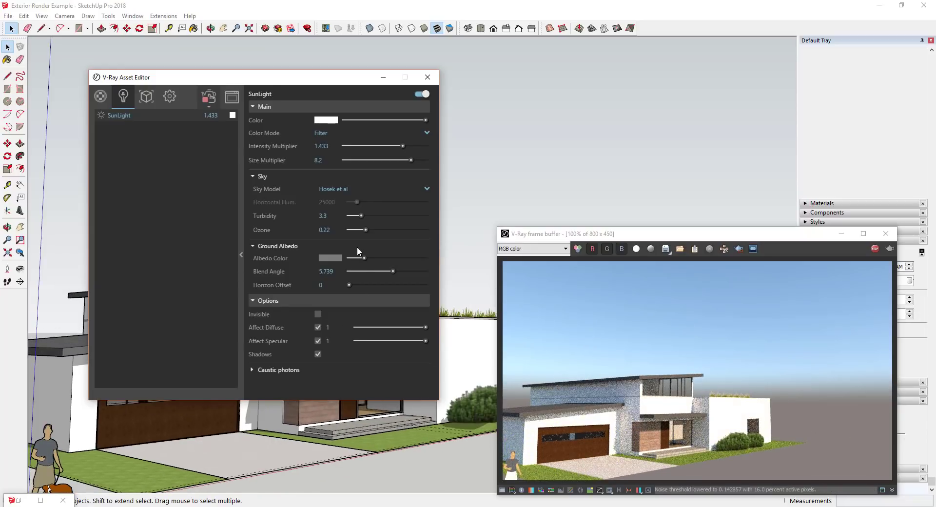
pyautogui.moveTo(363, 258); pyautogui.dragTo(385, 257)
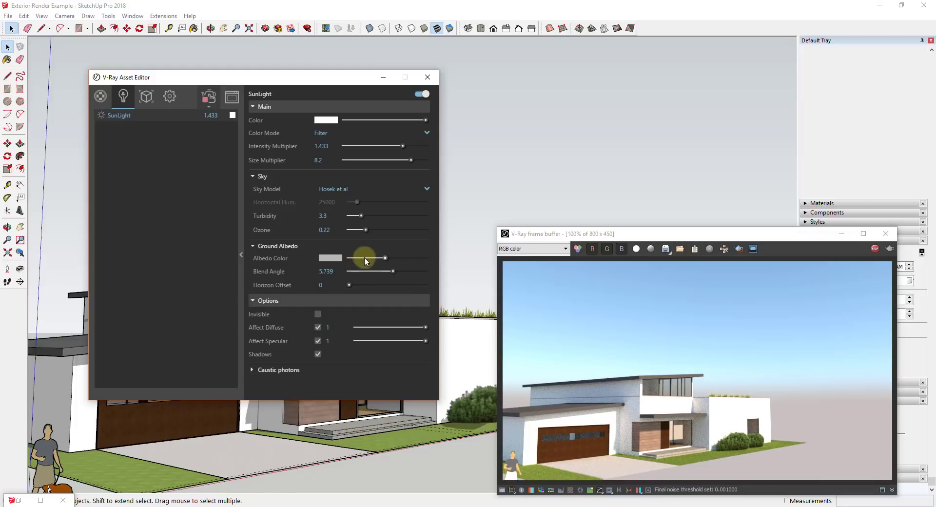
pyautogui.moveTo(385, 258); pyautogui.dragTo(370, 258)
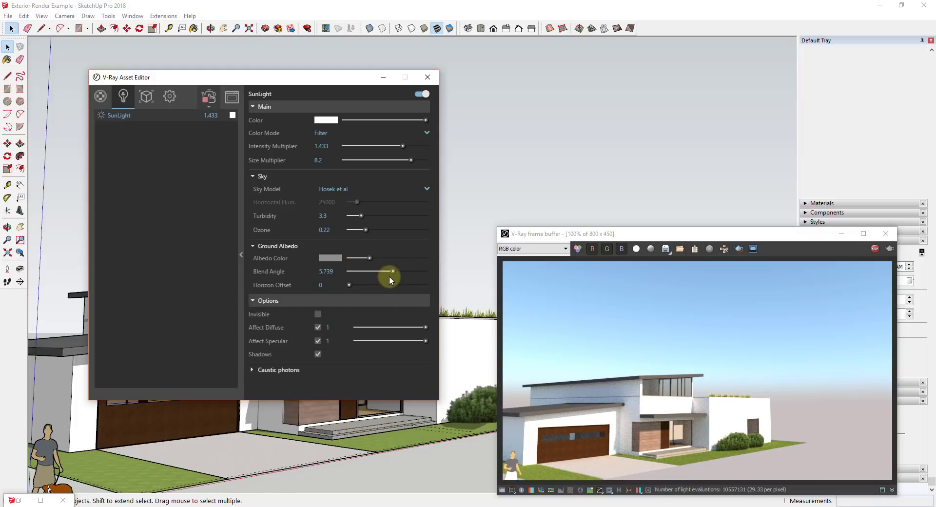
# Set the ground Blend Angle to 7.69 and then 9.72, and darken the SunLight color slightly.
pyautogui.moveTo(393, 271); pyautogui.dragTo(408, 273)
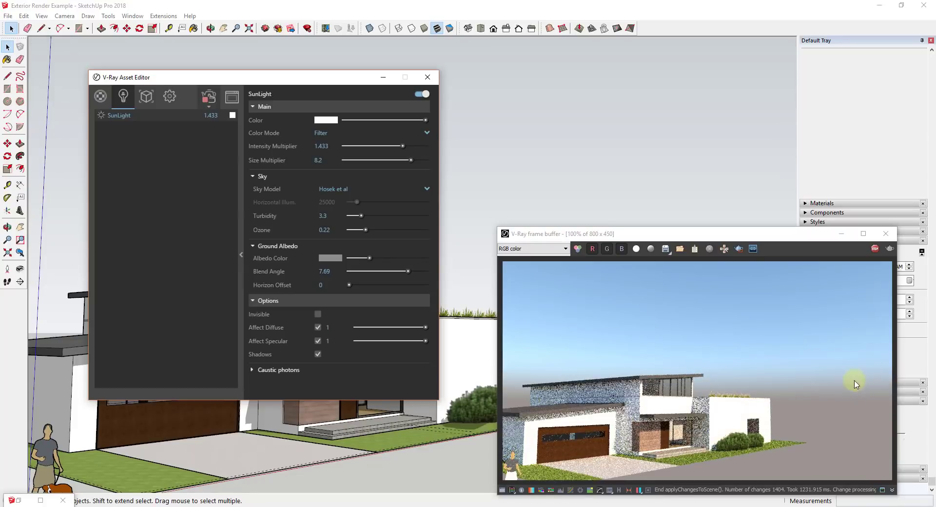
pyautogui.moveTo(409, 274); pyautogui.dragTo(424, 271)
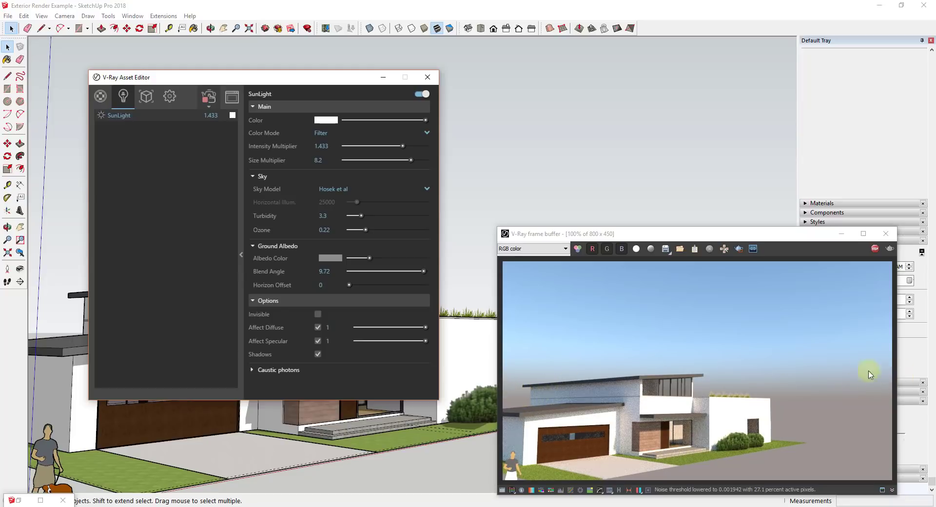
pyautogui.click(365, 120)
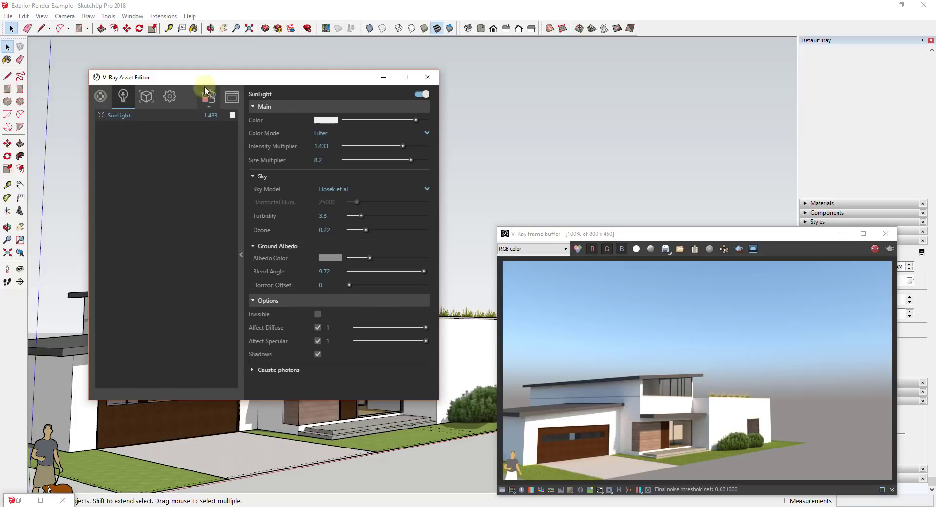
# Place a V-Ray Dome Light on the grass beside the driveway, moving the Asset Editor out of the way.
pyautogui.moveTo(250, 84)
pyautogui.mouseDown()
pyautogui.moveTo(490, 115)
pyautogui.moveTo(349, 199)
pyautogui.mouseUp()
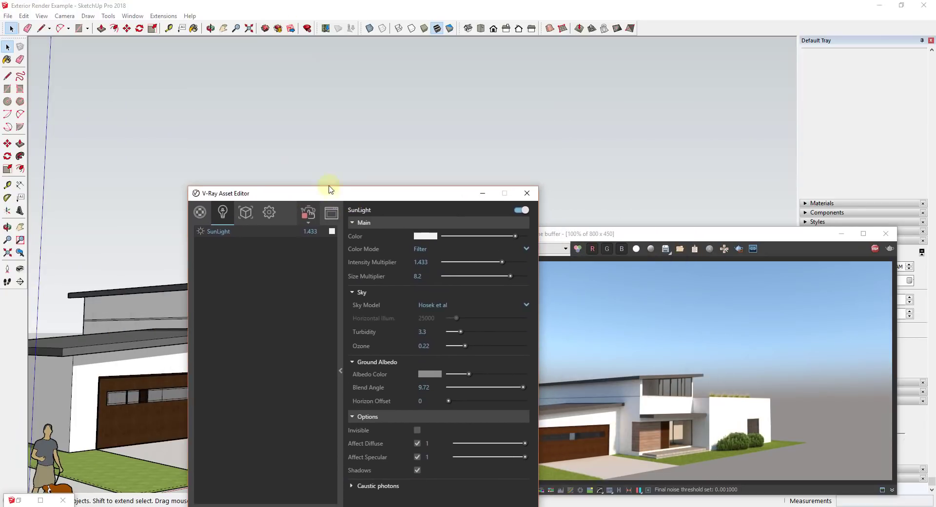
pyautogui.click(247, 81)
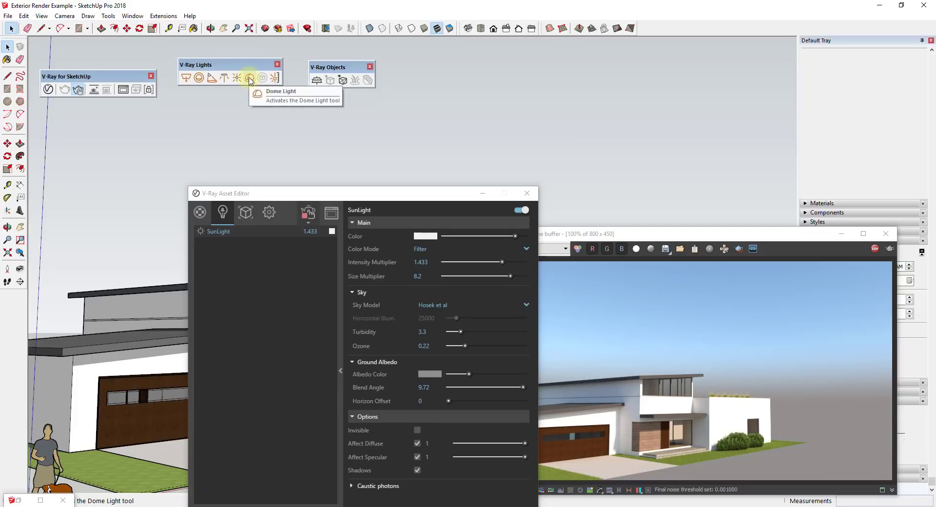
pyautogui.click(250, 79)
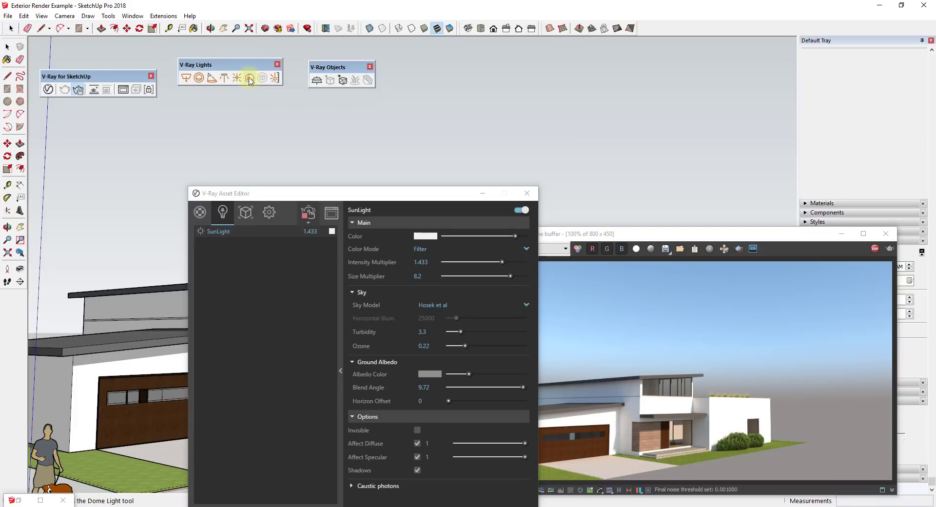
pyautogui.click(141, 474)
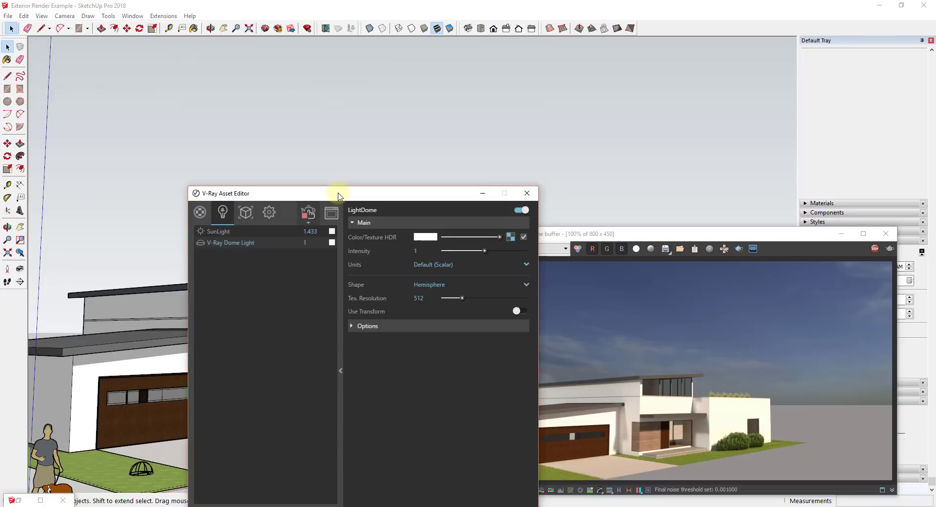
# Move the Asset Editor off the render, zoom in on the house, and disable the SunLight.
pyautogui.moveTo(338, 191); pyautogui.dragTo(244, 81)
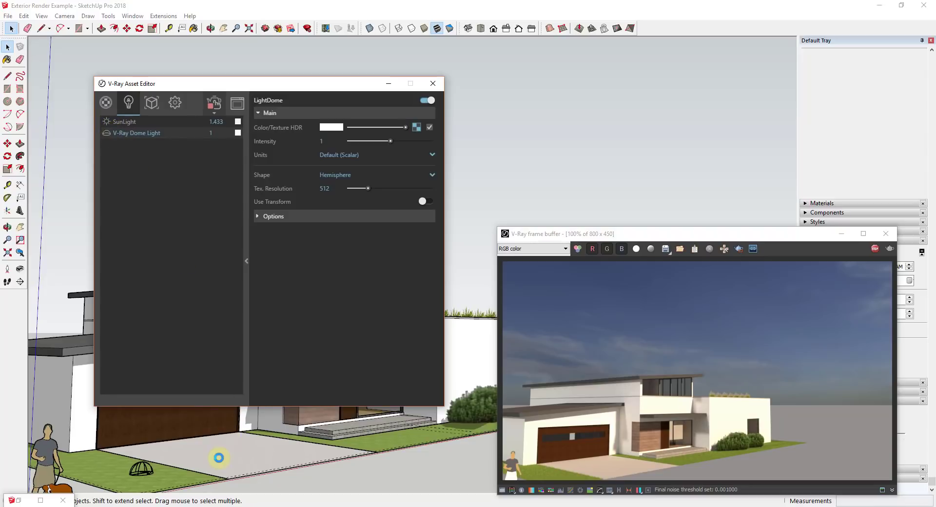
pyautogui.scroll(2, 205, 454)
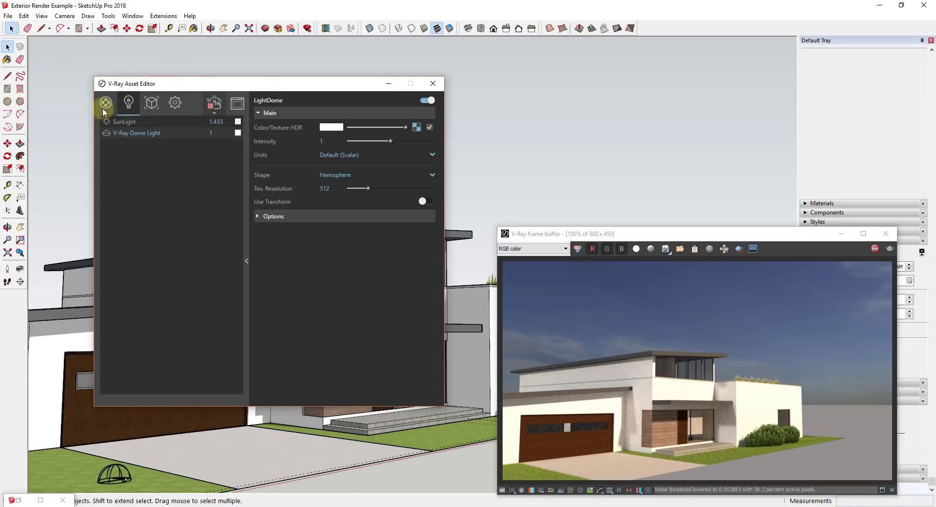
pyautogui.click(110, 122)
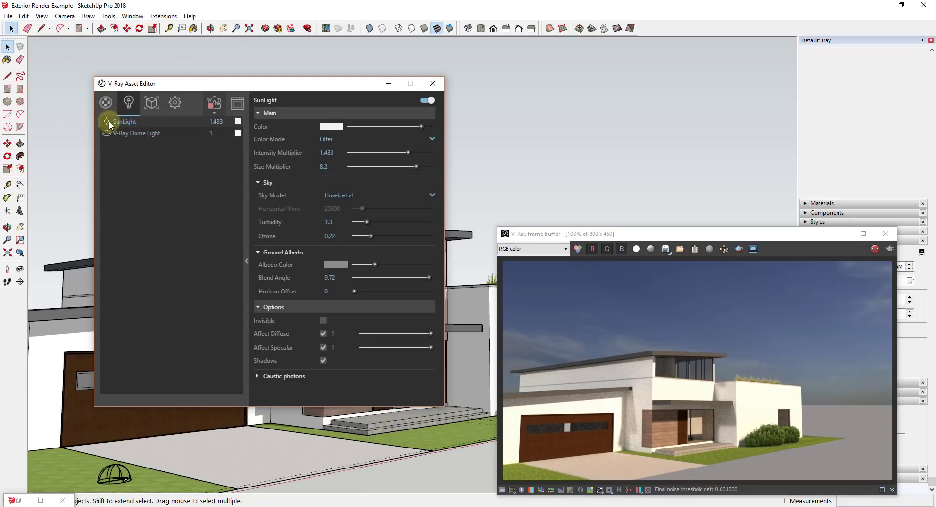
pyautogui.click(106, 122)
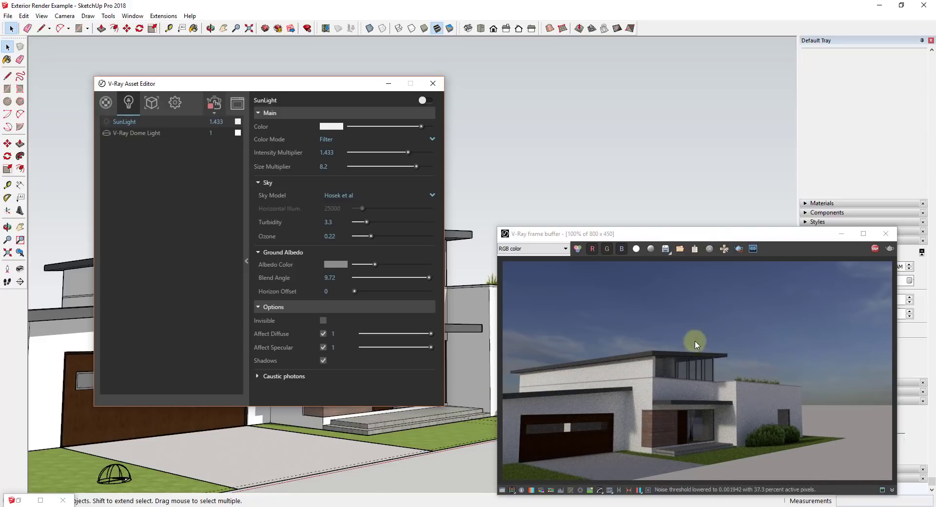
# Switch the SunLight off again, expand the V-Ray Dome Light's options, and raise its Intensity to 2 and then 3.
pyautogui.click(427, 101)
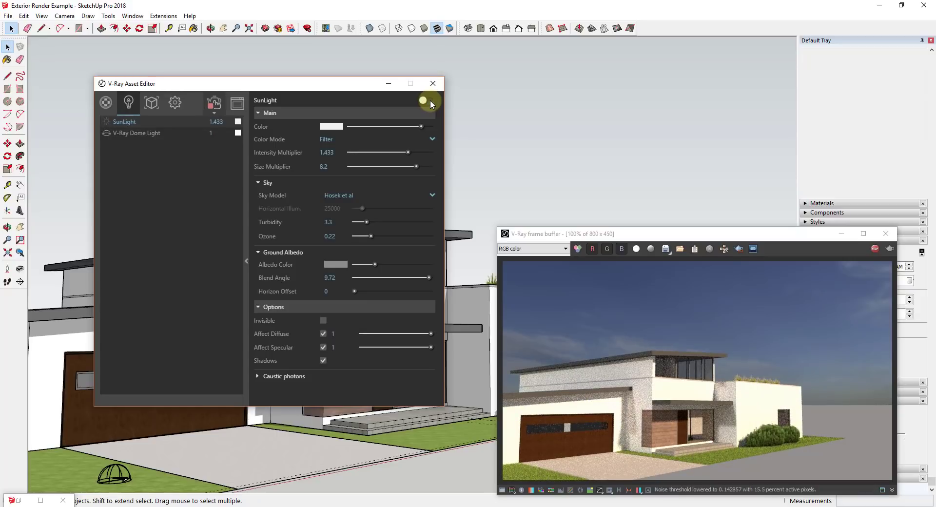
pyautogui.click(133, 132)
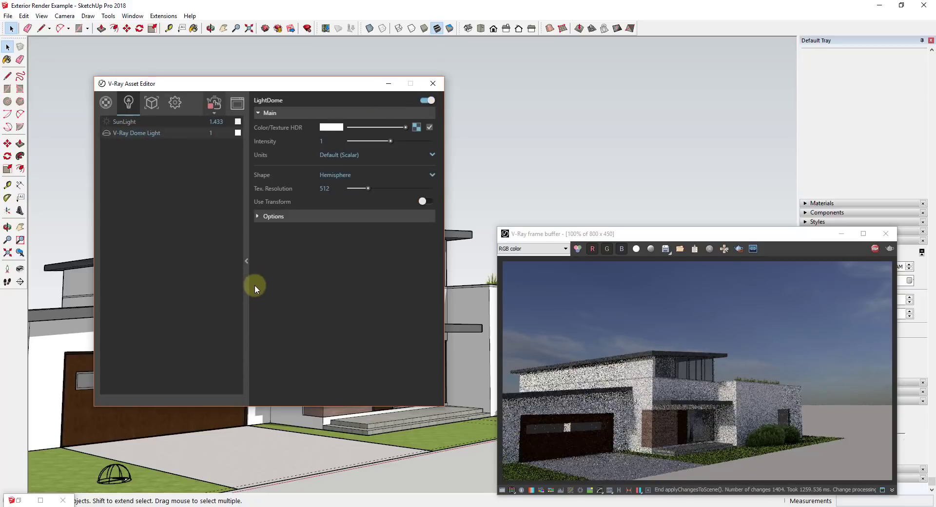
pyautogui.click(256, 215)
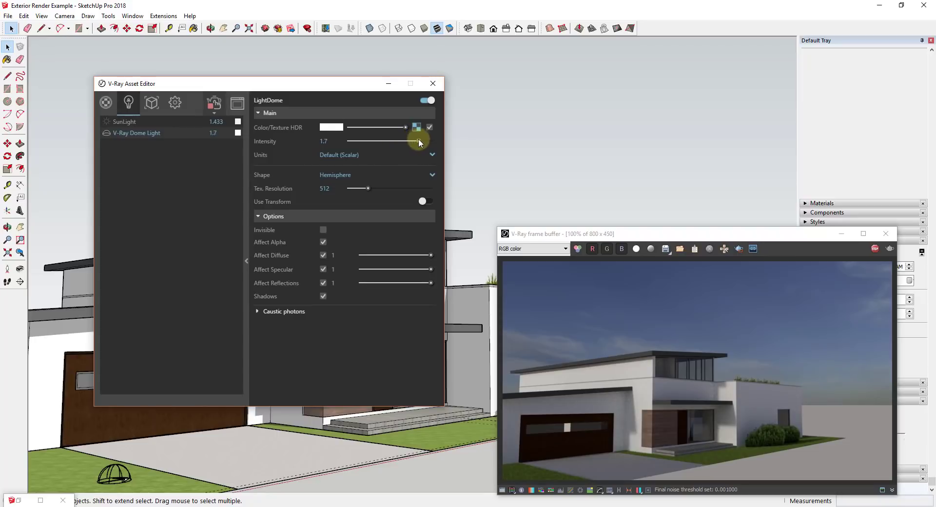
pyautogui.click(431, 142)
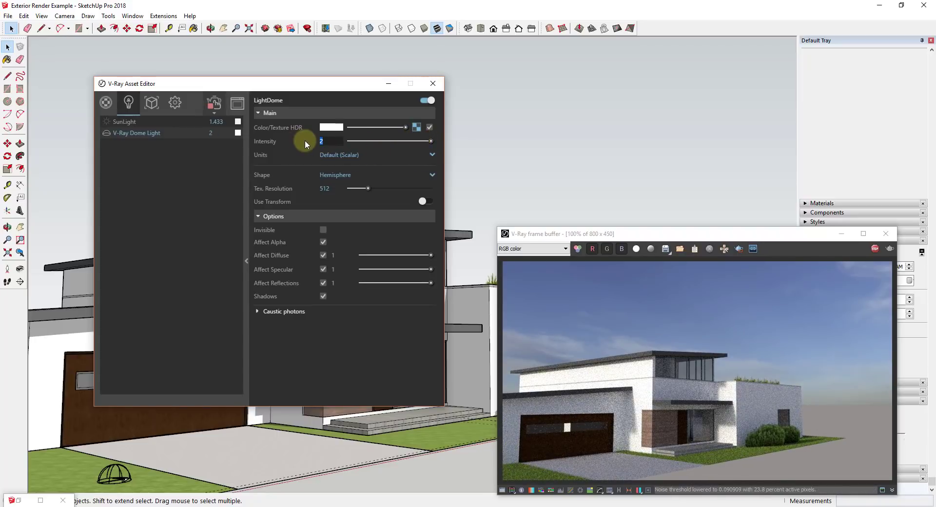
pyautogui.write('3')
pyautogui.press('Return')
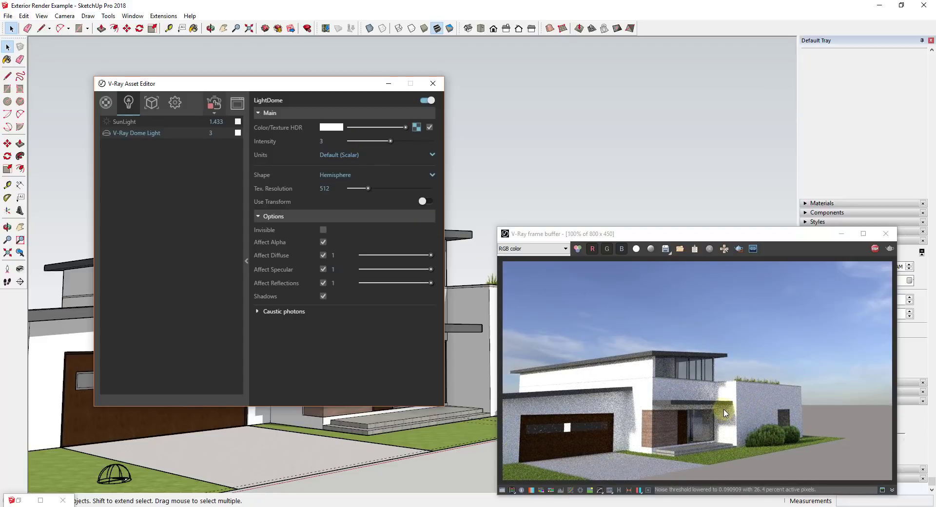
# Try a V-Ray Dome Light Intensity of 10 on a closer view of the house, then restore it to 3.
pyautogui.moveTo(382, 429)
pyautogui.mouseDown(button='middle')
pyautogui.moveTo(375, 443)
pyautogui.moveTo(390, 447)
pyautogui.mouseUp(button='middle')
pyautogui.moveTo(309, 485)
pyautogui.mouseDown(button='middle')
pyautogui.moveTo(266, 481)
pyautogui.moveTo(244, 465)
pyautogui.mouseUp(button='middle')
pyautogui.click(326, 141)
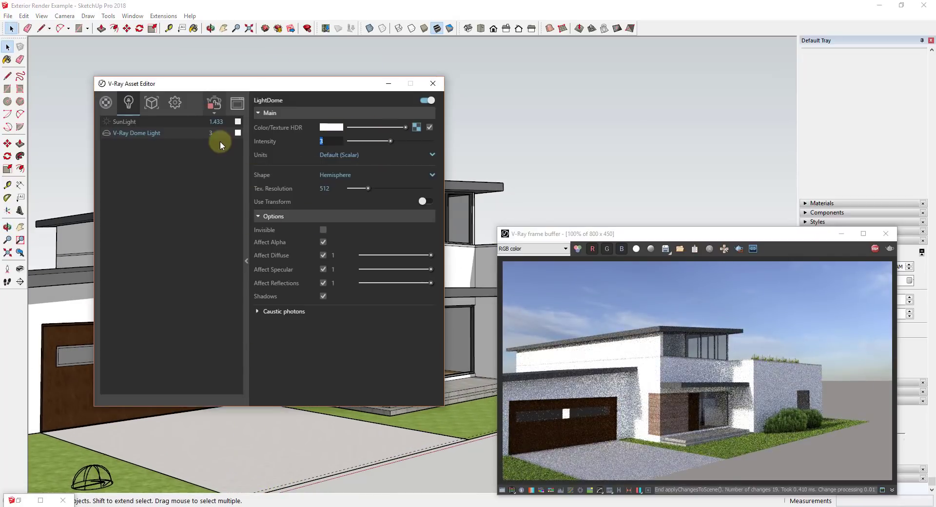
pyautogui.write('10')
pyautogui.press('Return')
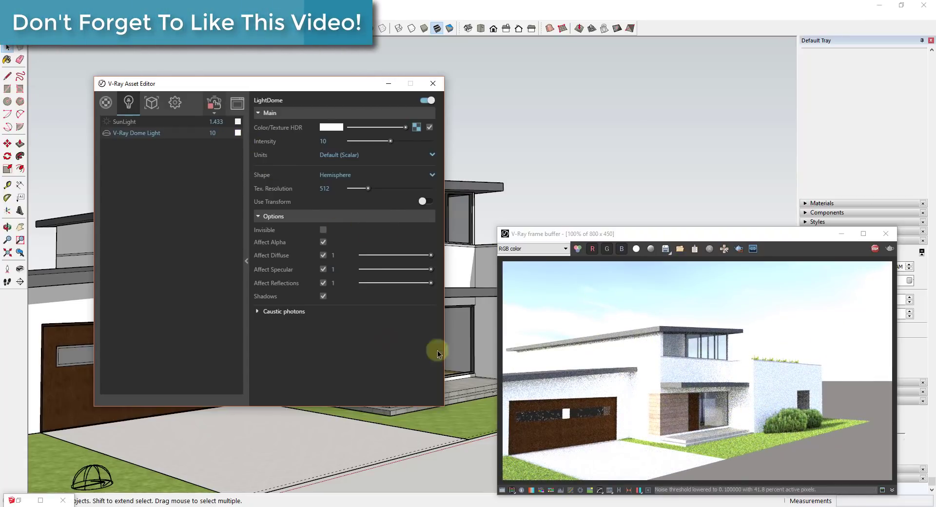
pyautogui.moveTo(330, 142); pyautogui.dragTo(290, 141)
pyautogui.write('3')
pyautogui.press('Return')
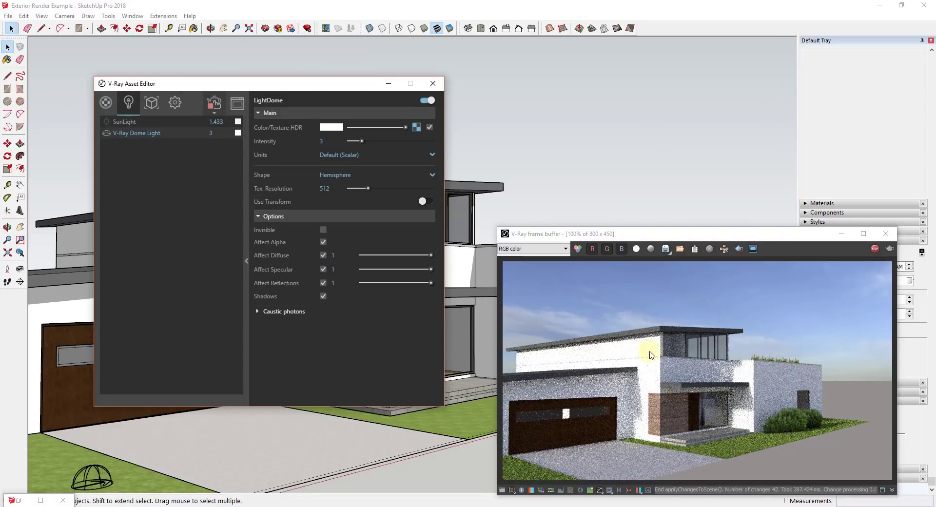
# Try Exposure Values of 14, 13 and 13.48 for the Standard Camera in the render settings.
pyautogui.click(174, 103)
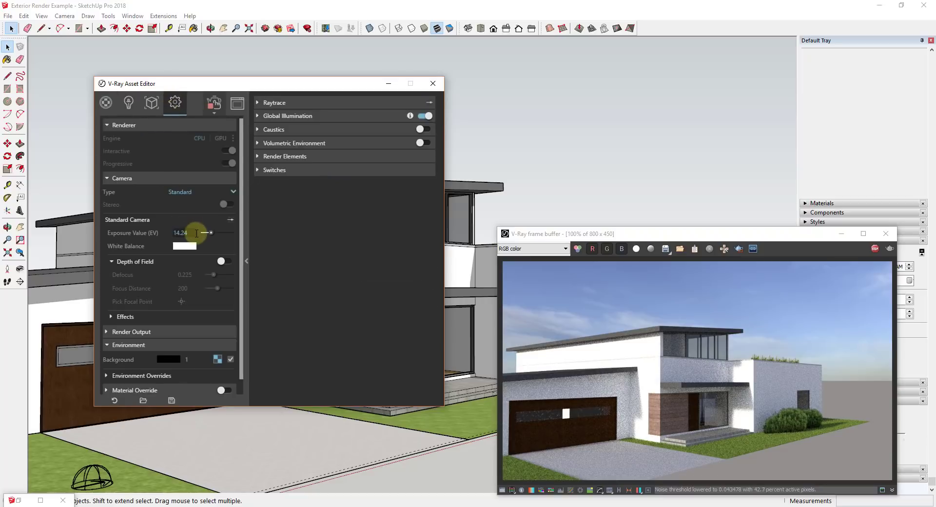
pyautogui.moveTo(196, 234); pyautogui.dragTo(118, 223)
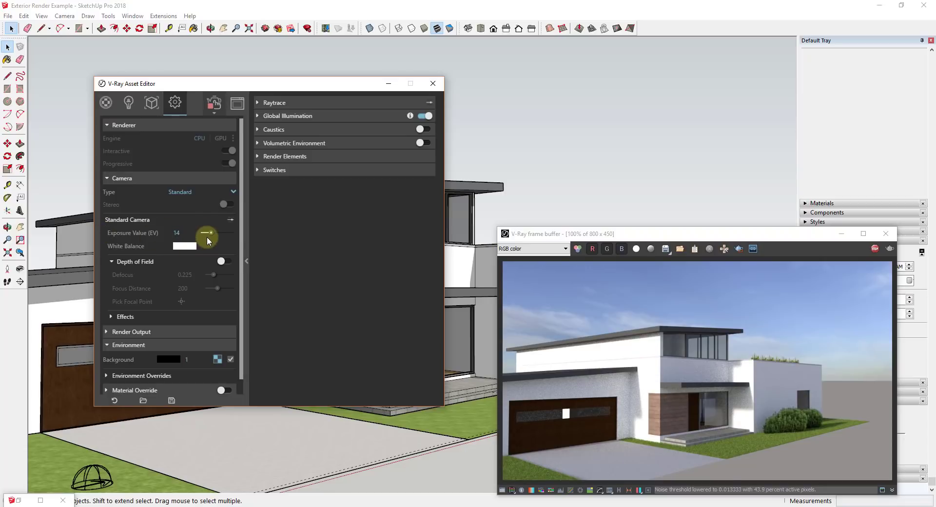
pyautogui.click(178, 233)
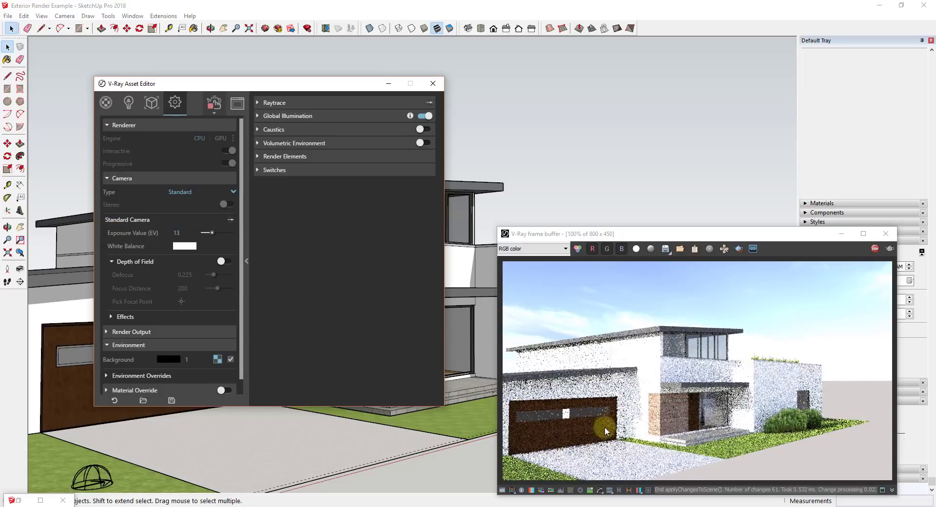
pyautogui.click(276, 256)
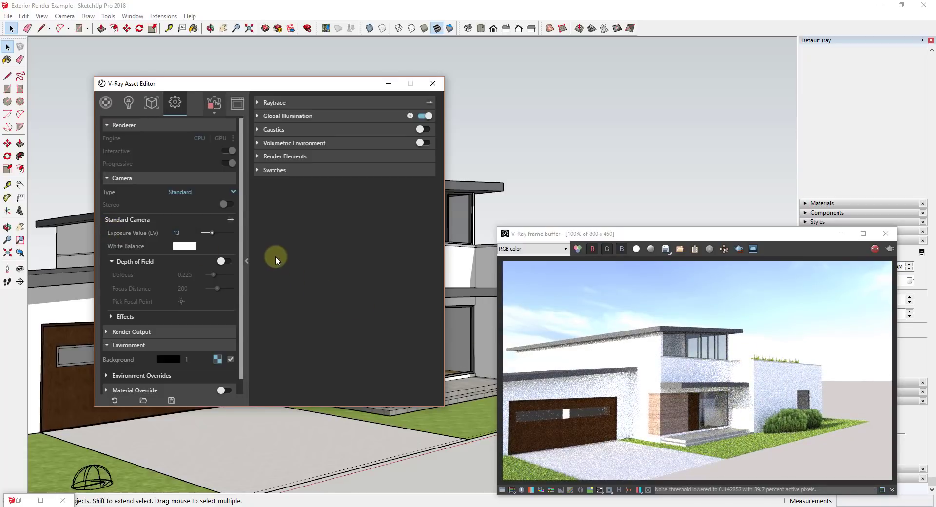
pyautogui.click(185, 235)
pyautogui.write('.4')
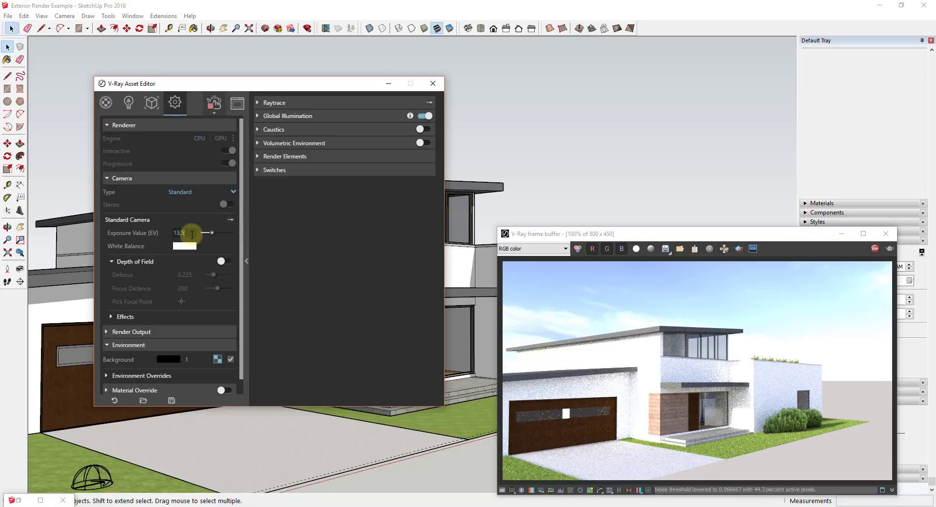
pyautogui.write('8')
pyautogui.press('Return')
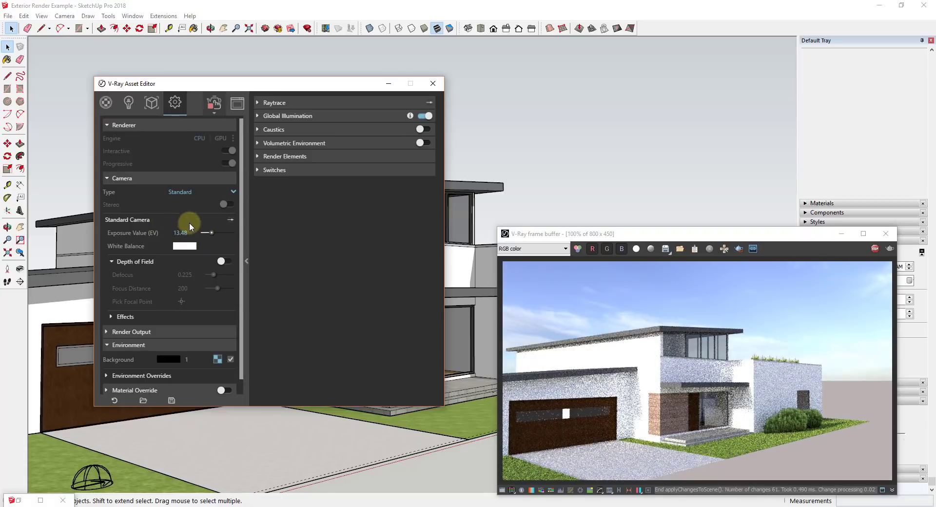
# Set the Standard Camera's Exposure Value (EV) to 14.
pyautogui.moveTo(188, 234); pyautogui.dragTo(135, 229)
pyautogui.write('14')
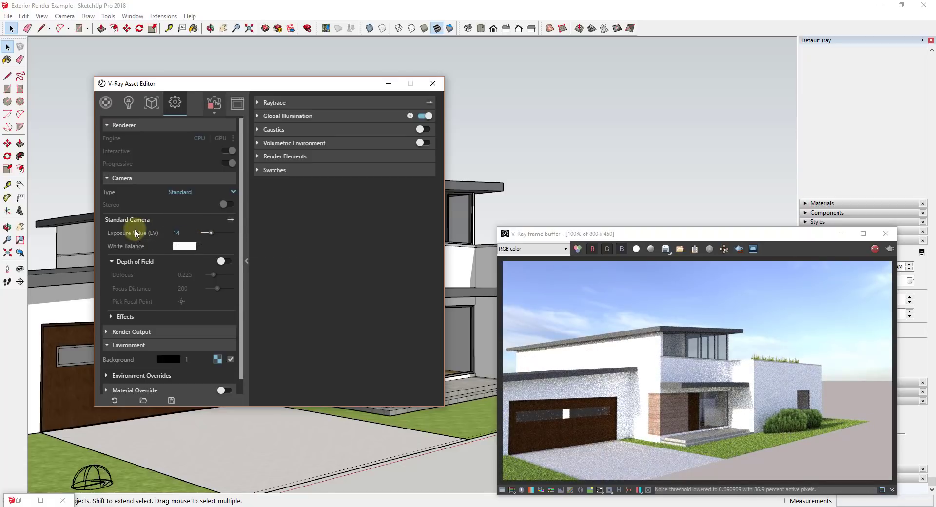
pyautogui.press('Return')
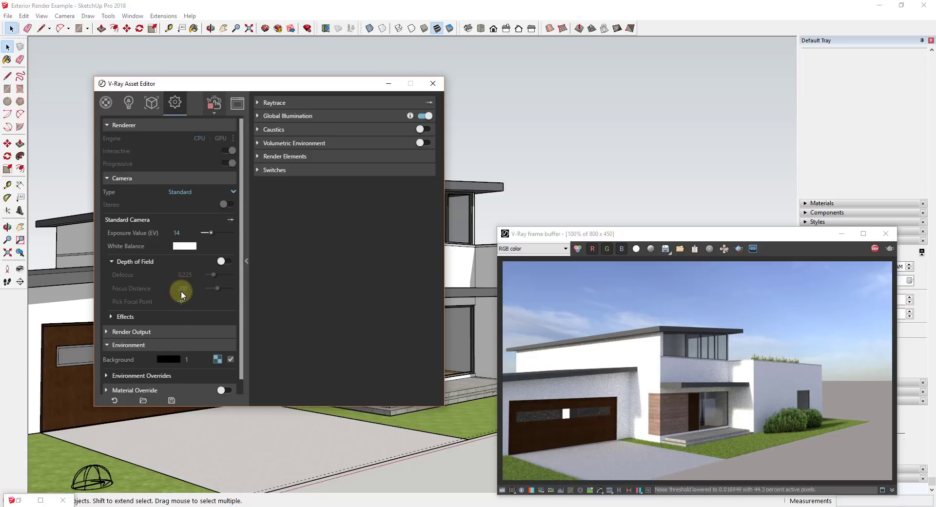
# Return to the dome light's settings, frame the house entrance closer, and move the frame buffer slightly upward.
pyautogui.click(128, 102)
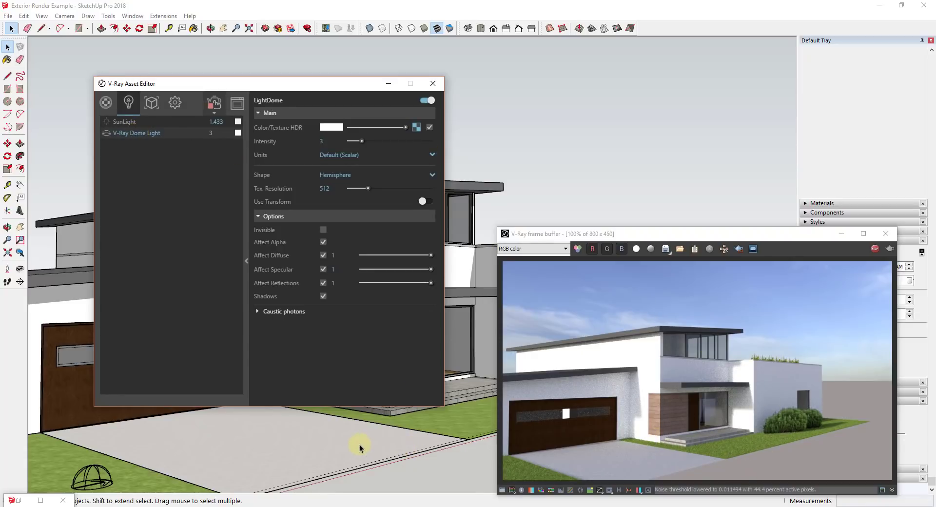
pyautogui.moveTo(359, 443)
pyautogui.mouseDown(button='middle')
pyautogui.moveTo(390, 437)
pyautogui.moveTo(341, 428)
pyautogui.mouseUp(button='middle')
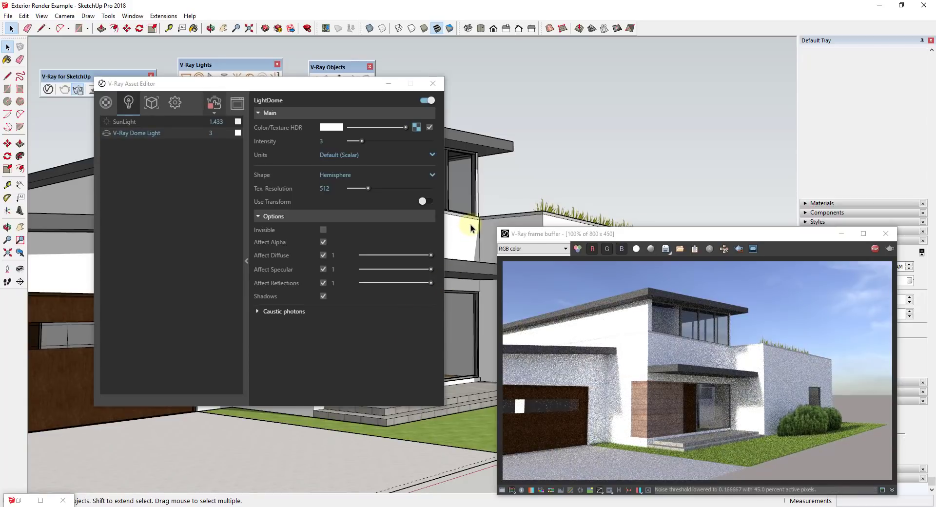
pyautogui.moveTo(470, 224); pyautogui.dragTo(479, 246, button='middle')
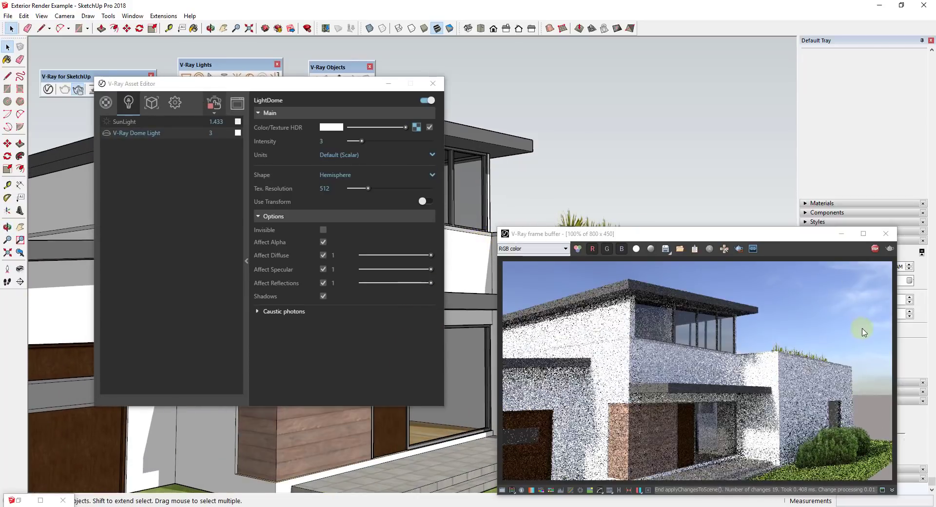
pyautogui.moveTo(781, 235); pyautogui.dragTo(771, 211)
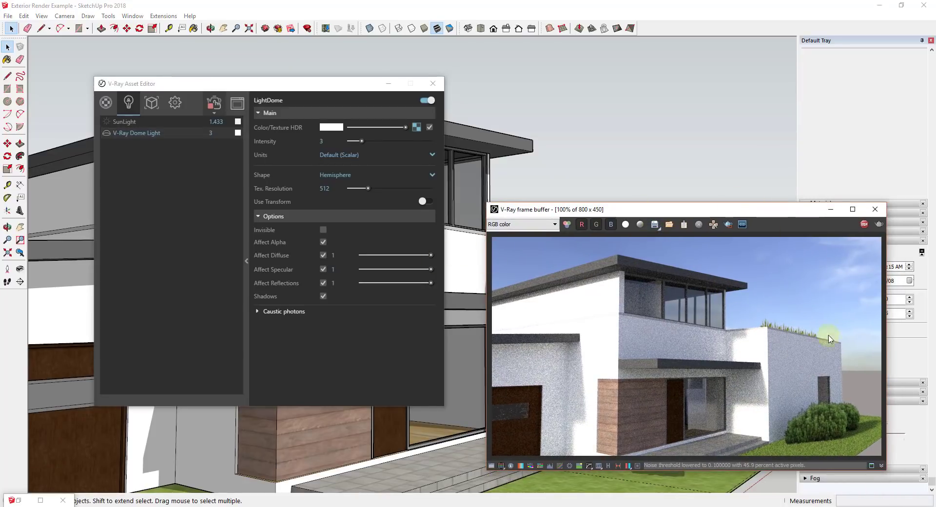
# Try the Sphere shape for the V-Ray Dome Light and restore it to Hemisphere.
pyautogui.click(346, 175)
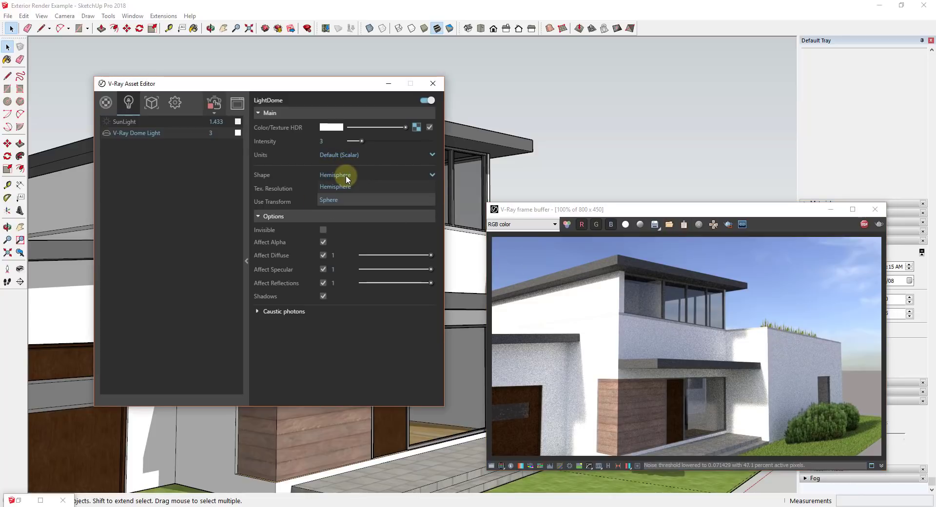
pyautogui.click(346, 175)
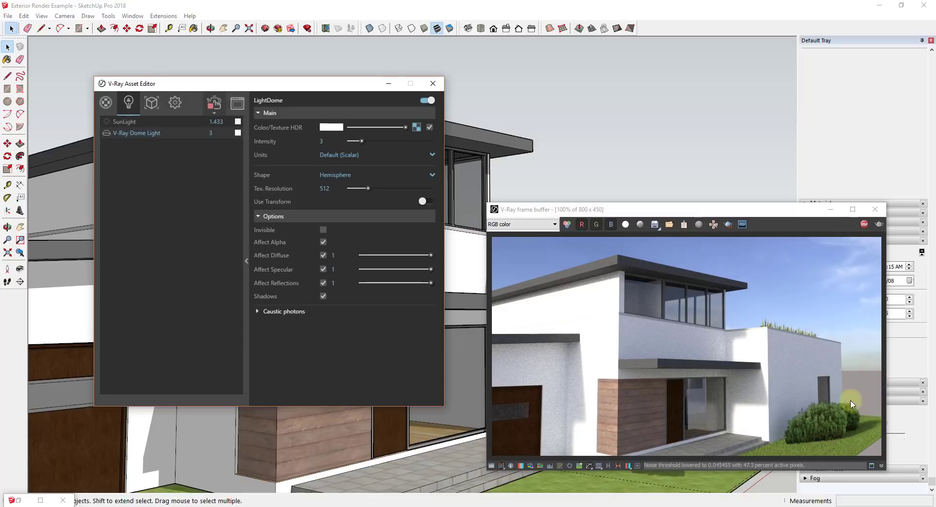
pyautogui.click(361, 174)
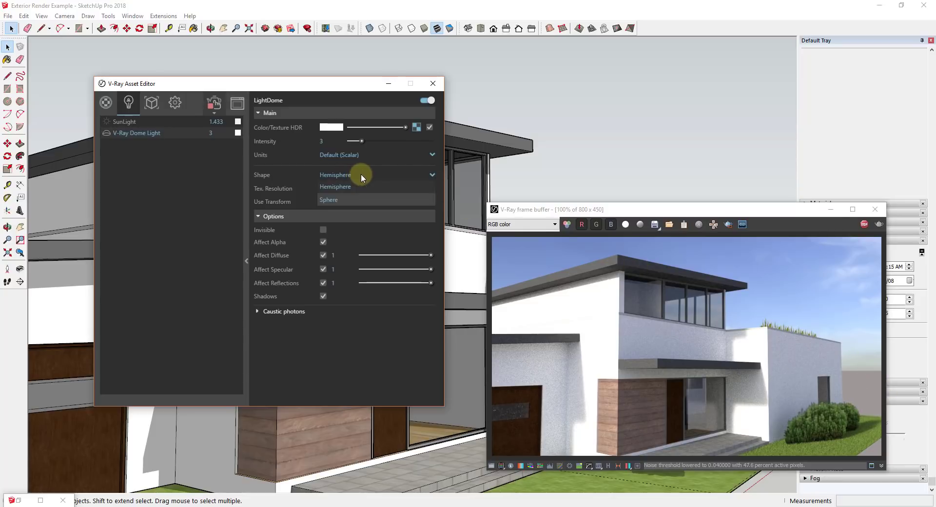
pyautogui.click(336, 201)
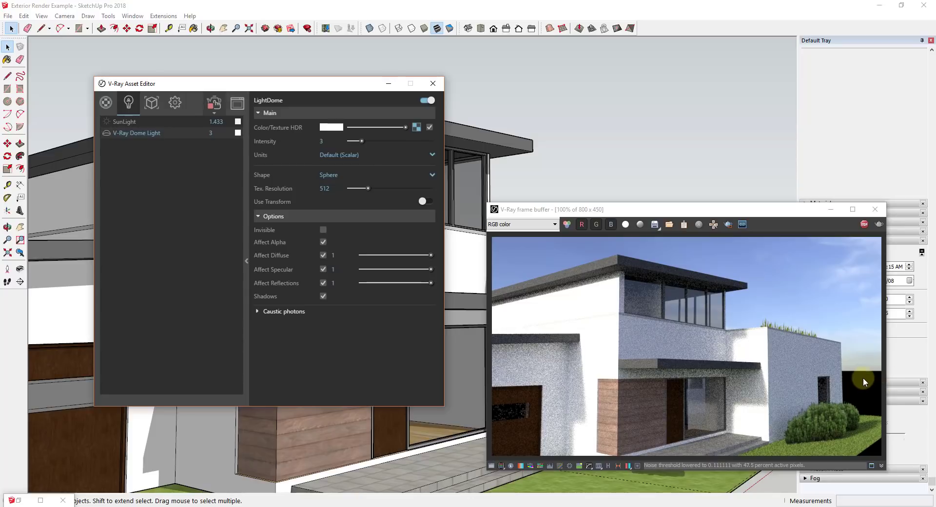
pyautogui.click(331, 176)
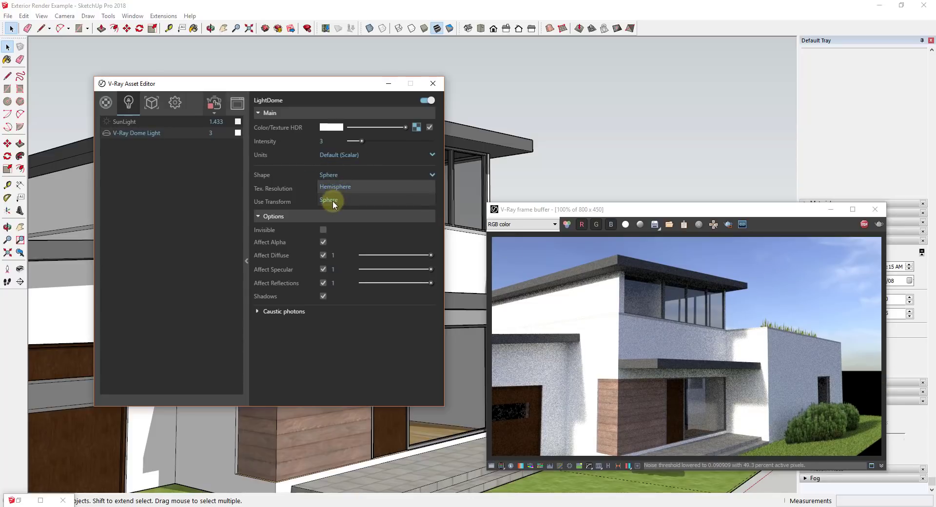
pyautogui.click(332, 187)
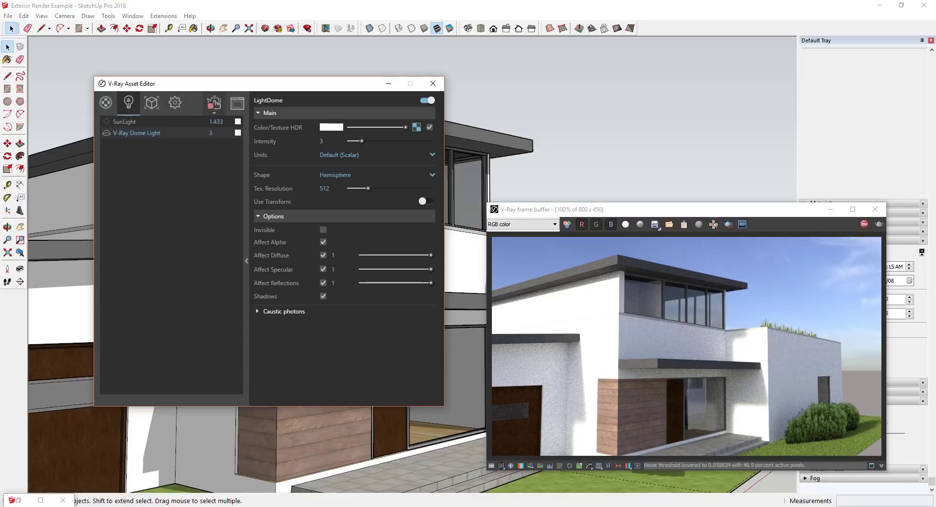
# Switch to Chrome with the HDRI Haven site open and hide the bookmarks bar.
pyautogui.doubleClick(685, 4)
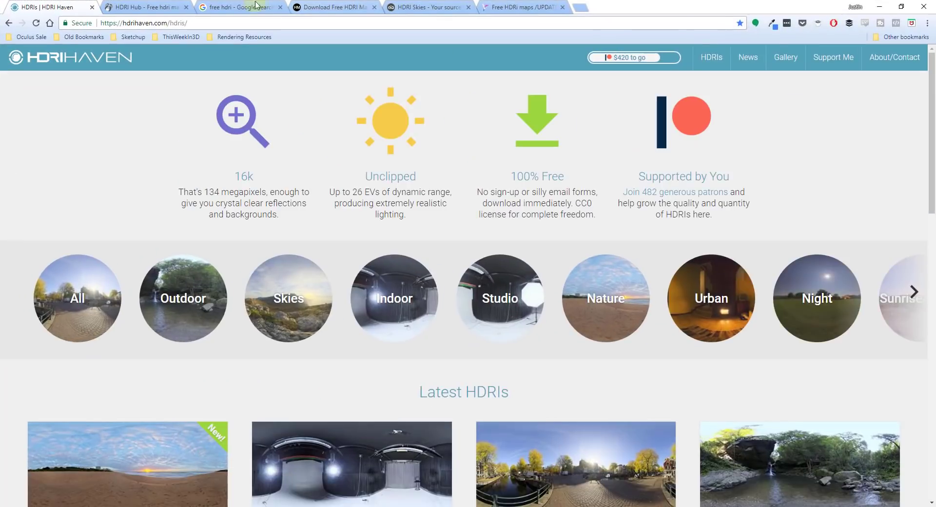
pyautogui.rightClick(339, 40)
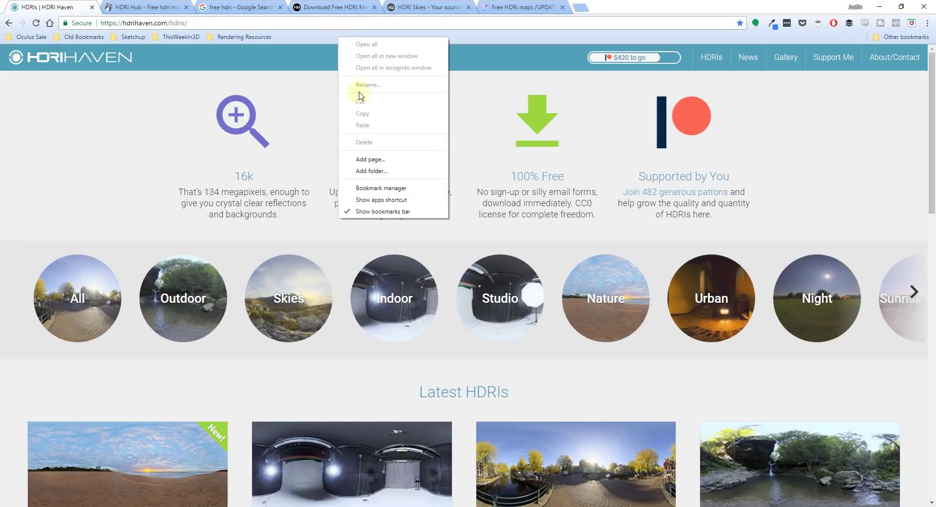
pyautogui.click(385, 211)
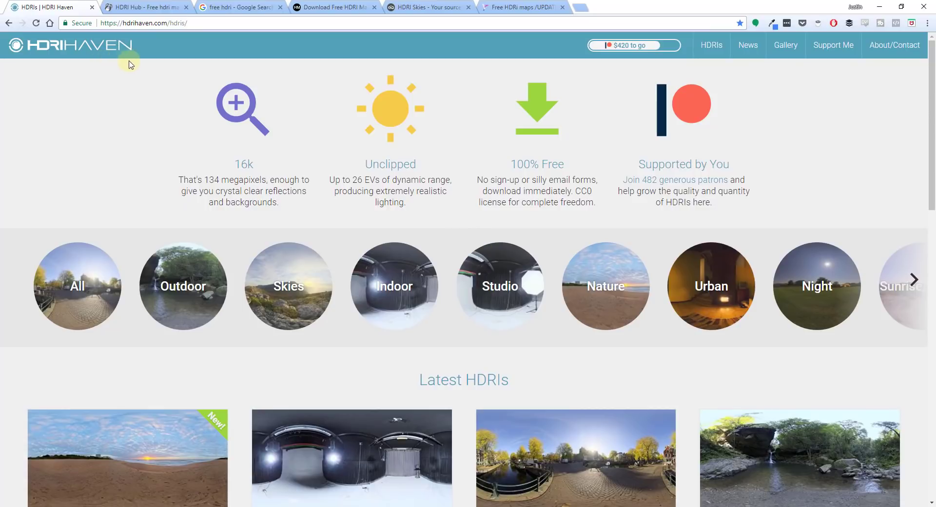
# Review the free HDRI sources in the open pages, including HDRI Hub, HDRMAPS and HDRI Skies, and return to HDRI Haven.
pyautogui.click(145, 9)
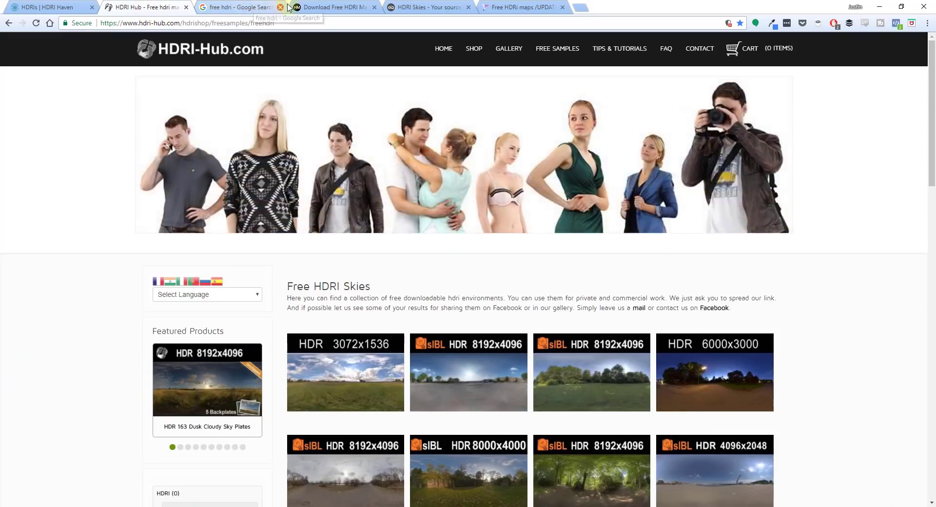
pyautogui.click(234, 7)
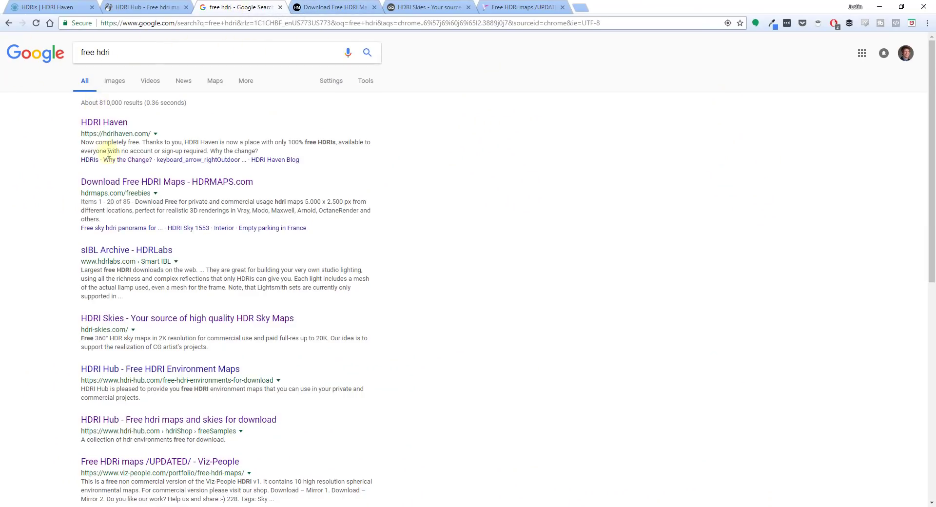
pyautogui.click(341, 7)
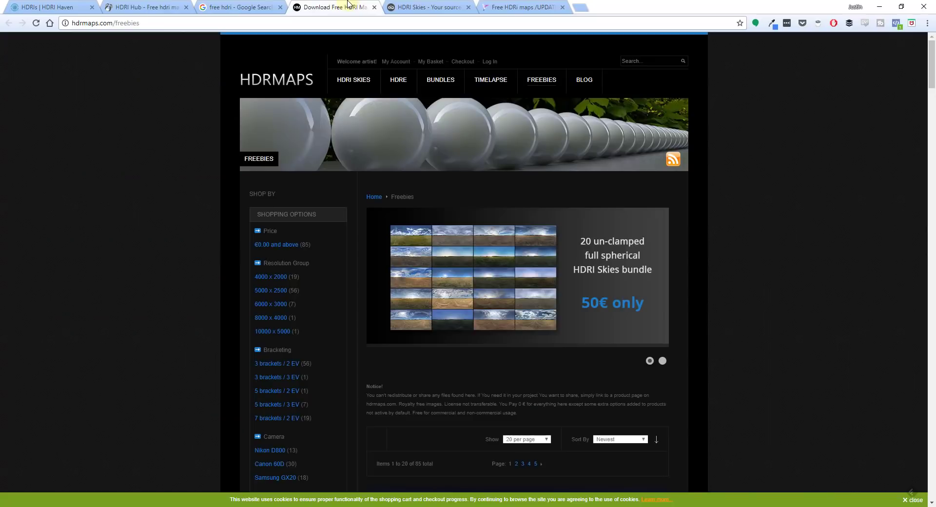
pyautogui.click(420, 6)
pyautogui.click(356, 7)
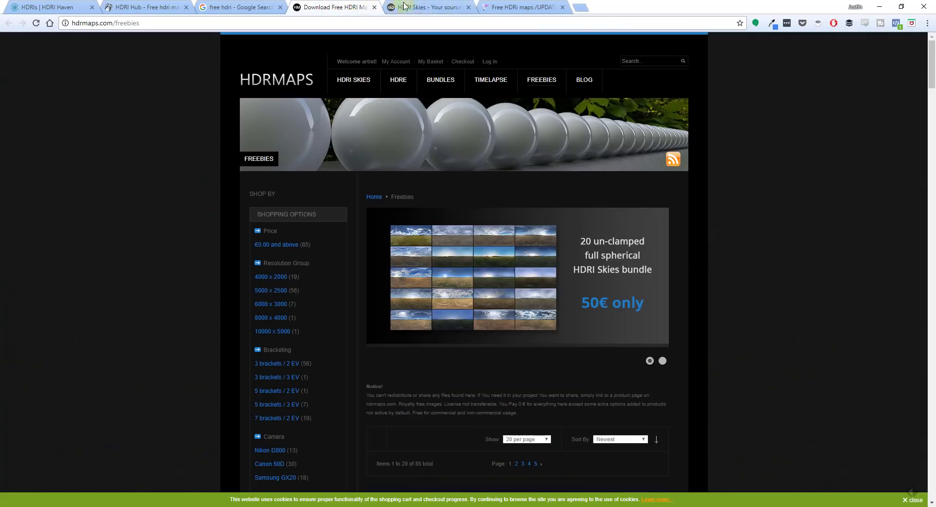
pyautogui.click(420, 6)
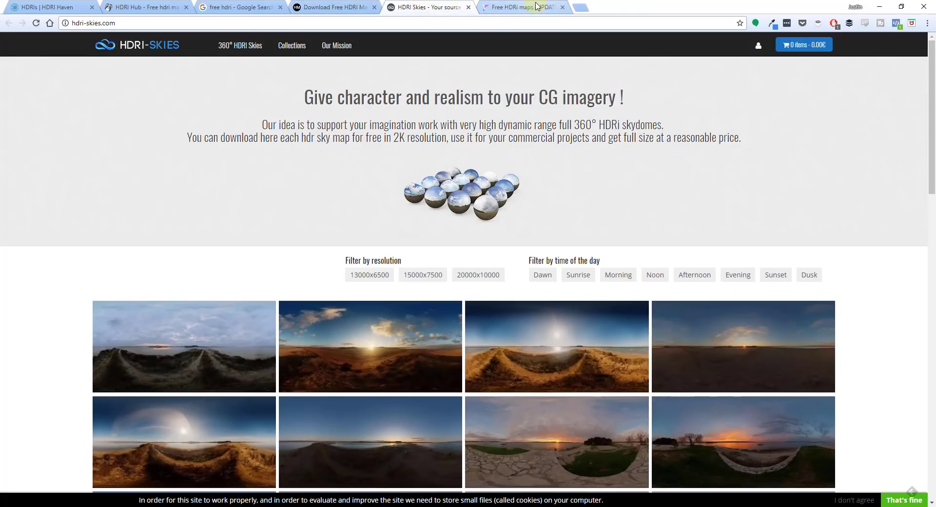
pyautogui.click(59, 6)
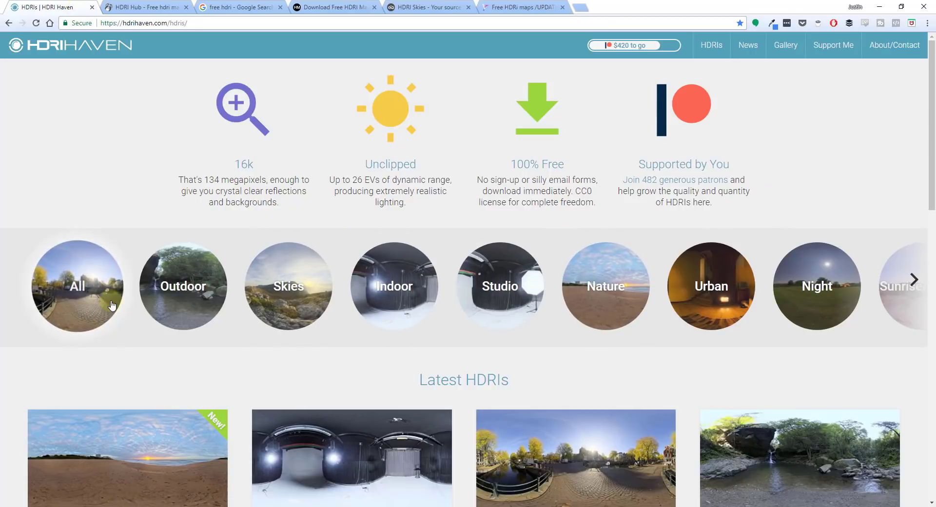
# Look over the latest HDRIs on HDRI Haven and return to SketchUp.
pyautogui.scroll(-1, 178, 389)
pyautogui.scroll(-1, 177, 374)
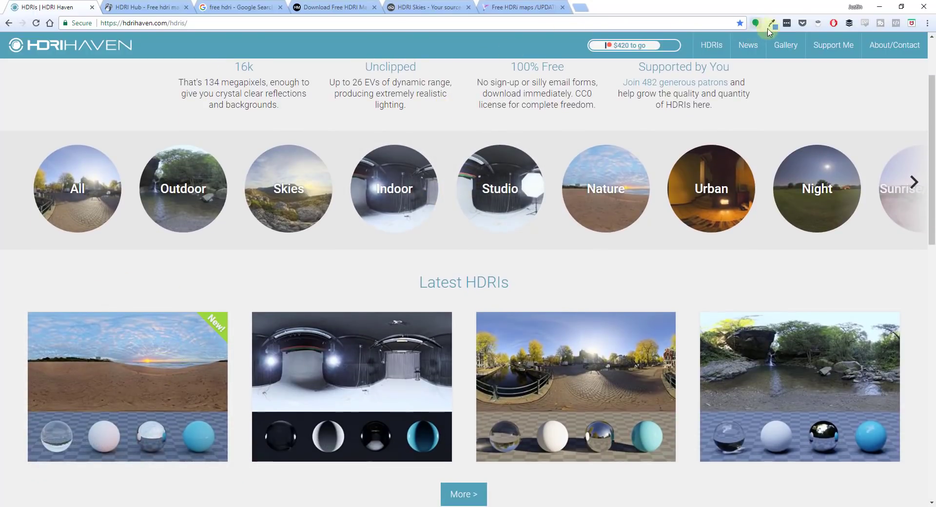
pyautogui.click(879, 7)
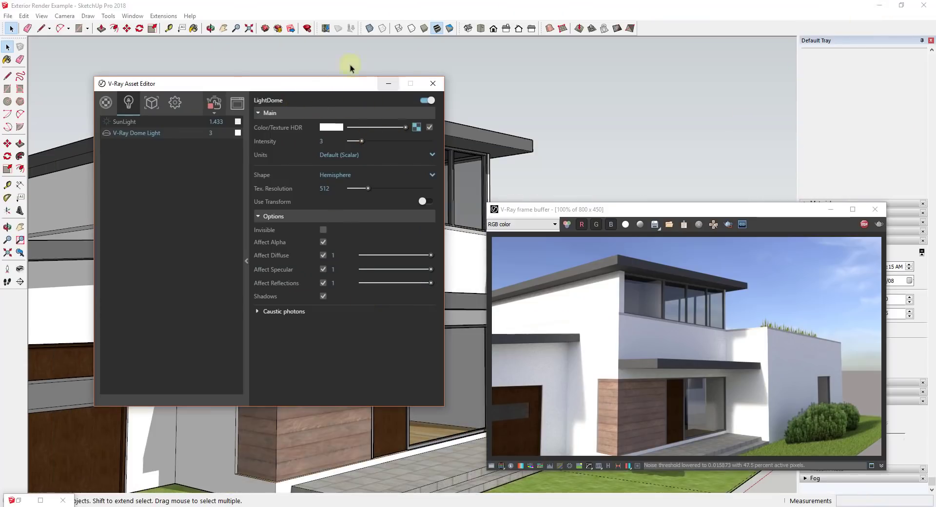
# Load noon_grass_8k_HDRIHaven.hdr as the dome light's texture bitmap and return to the light's settings.
pyautogui.click(416, 128)
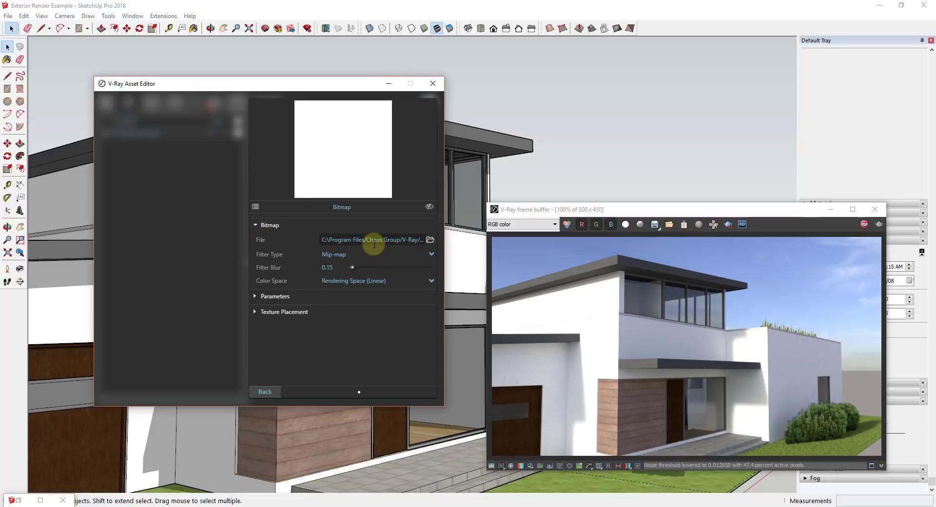
pyautogui.click(430, 240)
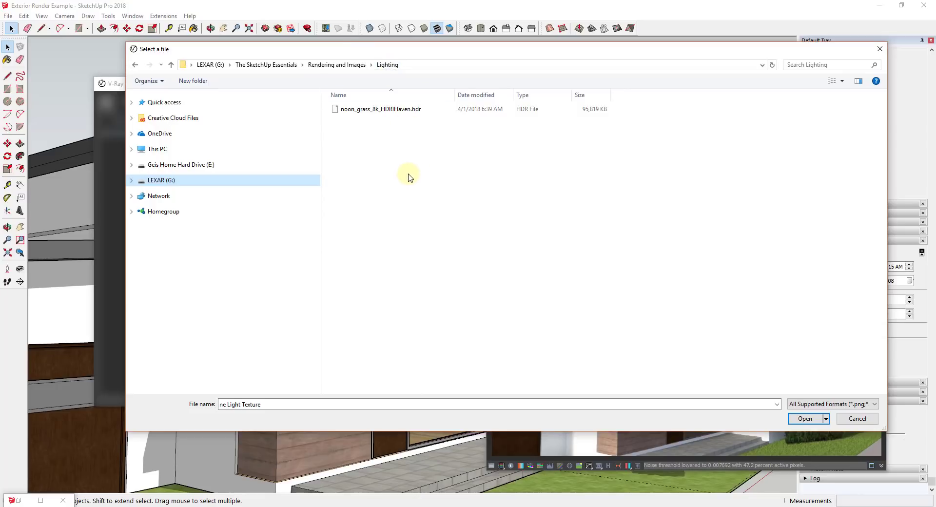
pyautogui.doubleClick(366, 110)
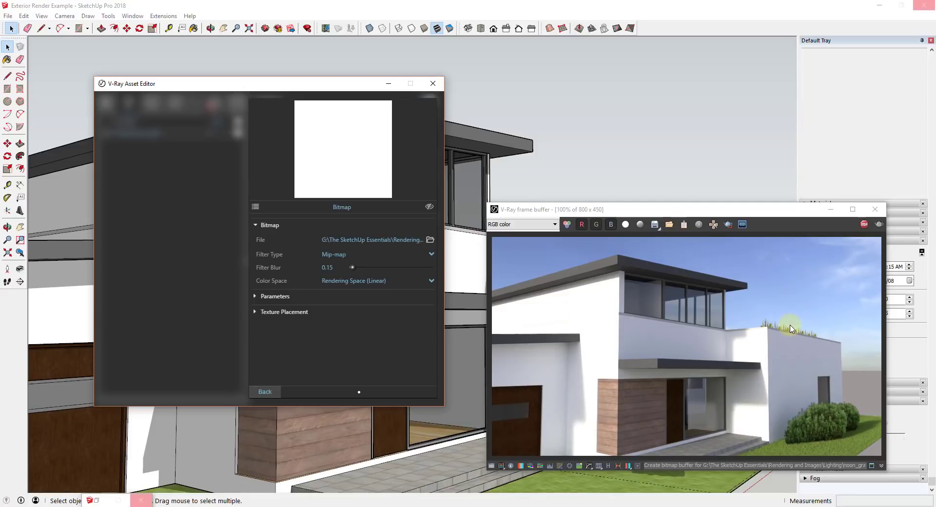
pyautogui.click(267, 391)
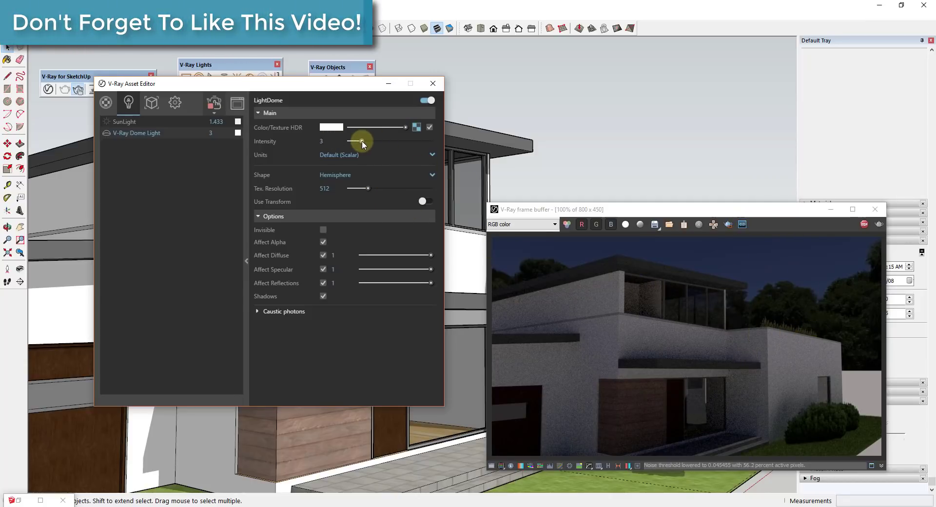
# Try dome light intensities of 20, 3, 30 and 35 with the new HDRI.
pyautogui.moveTo(370, 141); pyautogui.dragTo(433, 140)
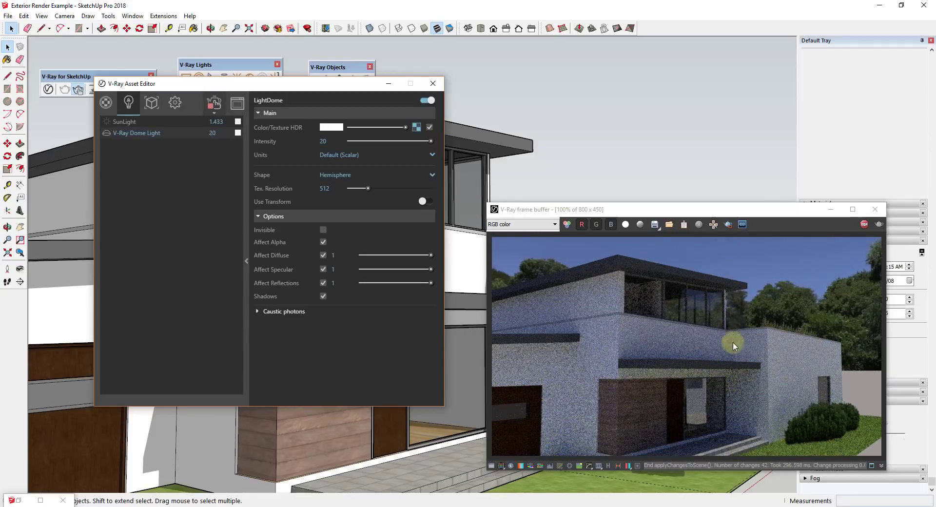
pyautogui.click(332, 141)
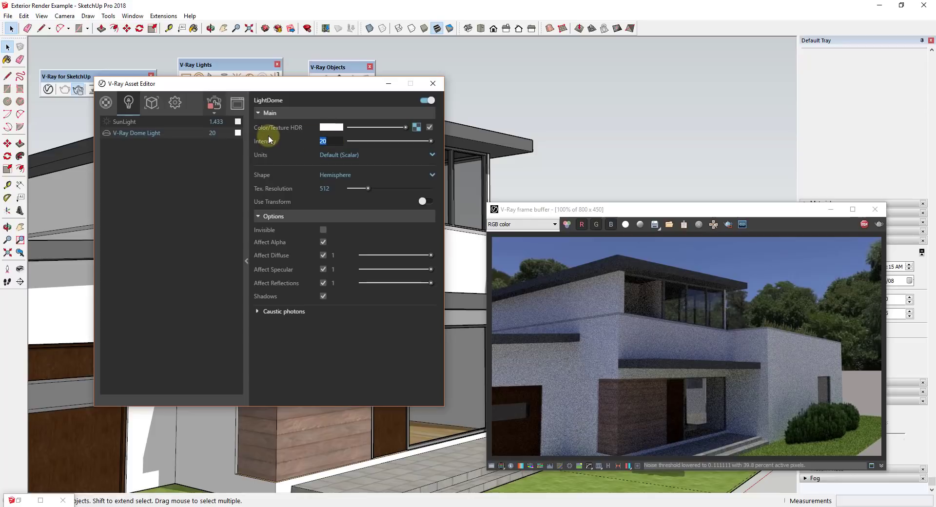
pyautogui.press('Return')
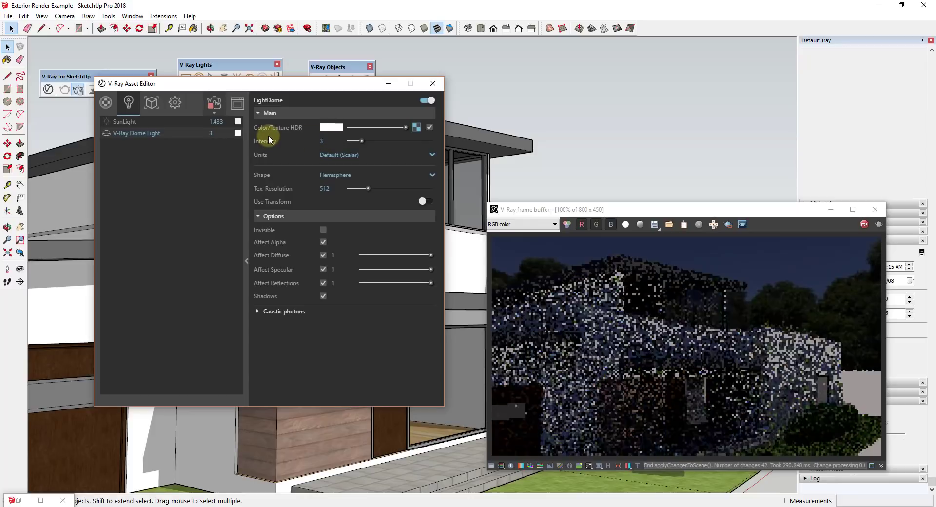
pyautogui.click(337, 139)
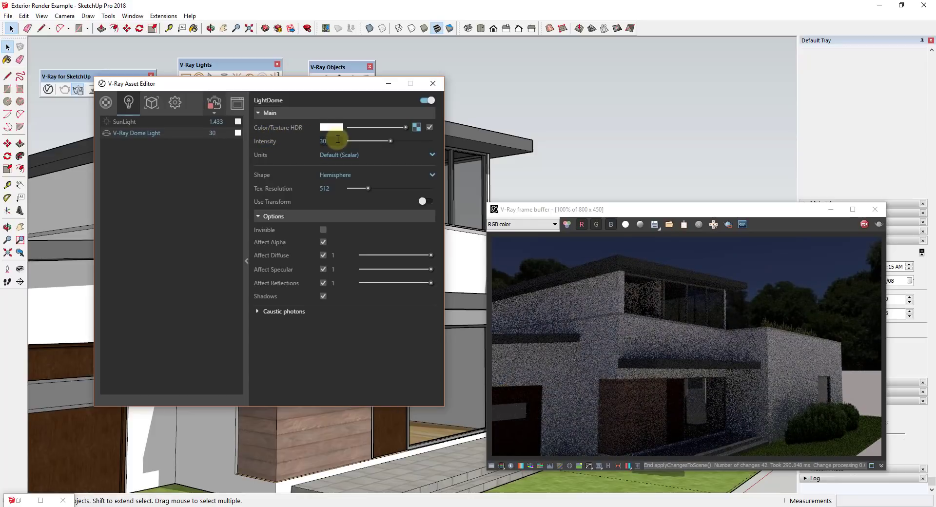
pyautogui.press('Return')
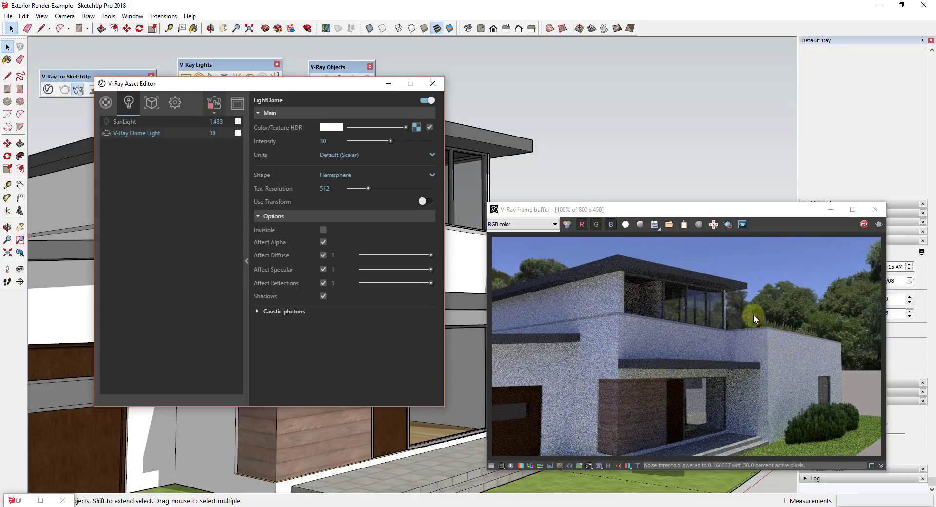
pyautogui.doubleClick(322, 141)
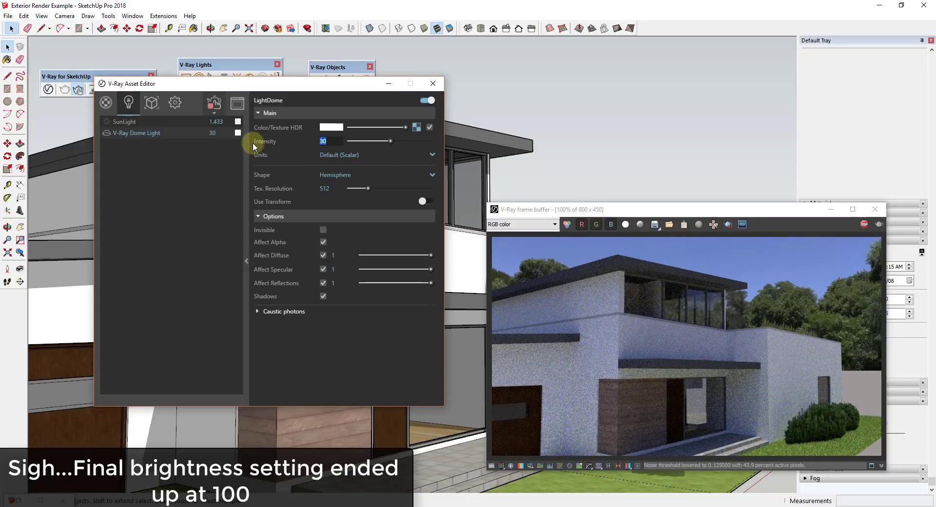
pyautogui.write('35')
pyautogui.press('Return')
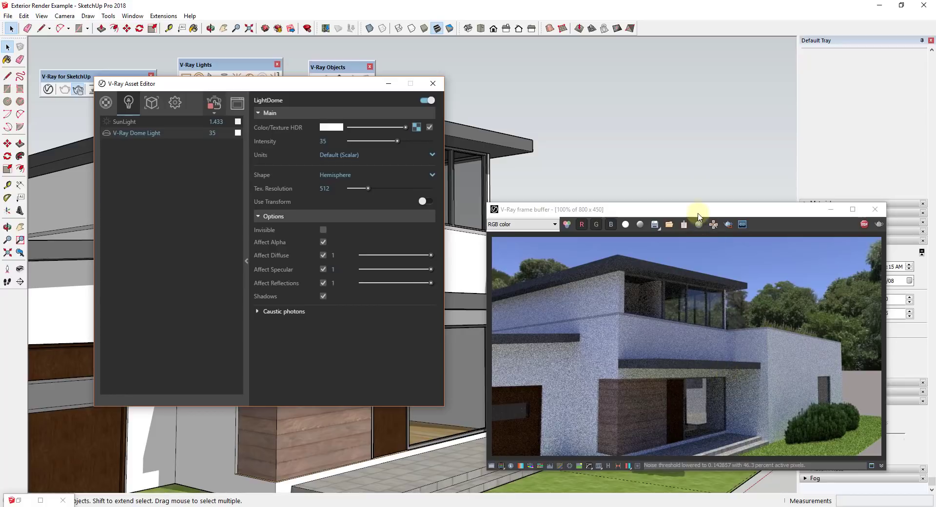
# Set the dome light's shape to Sphere and its intensity to 40, moving the frame buffer upward.
pyautogui.moveTo(698, 214); pyautogui.dragTo(688, 183)
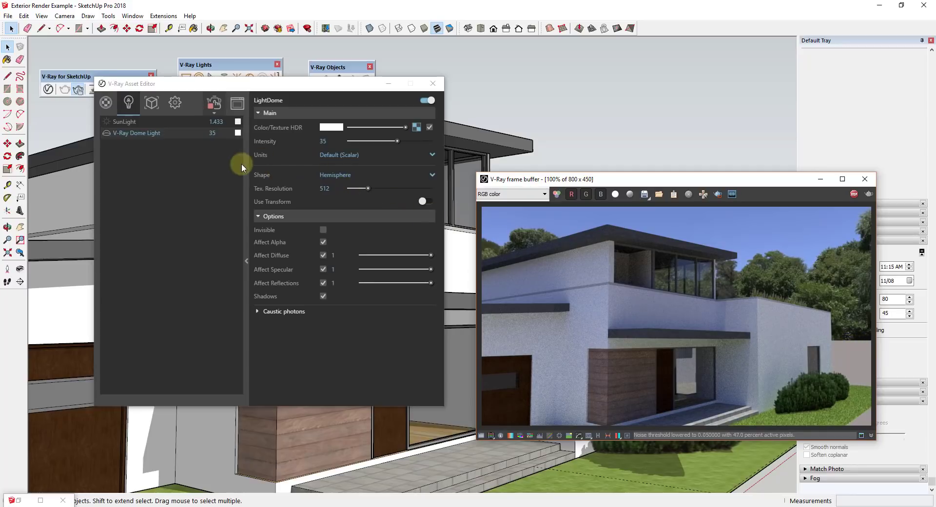
pyautogui.click(341, 172)
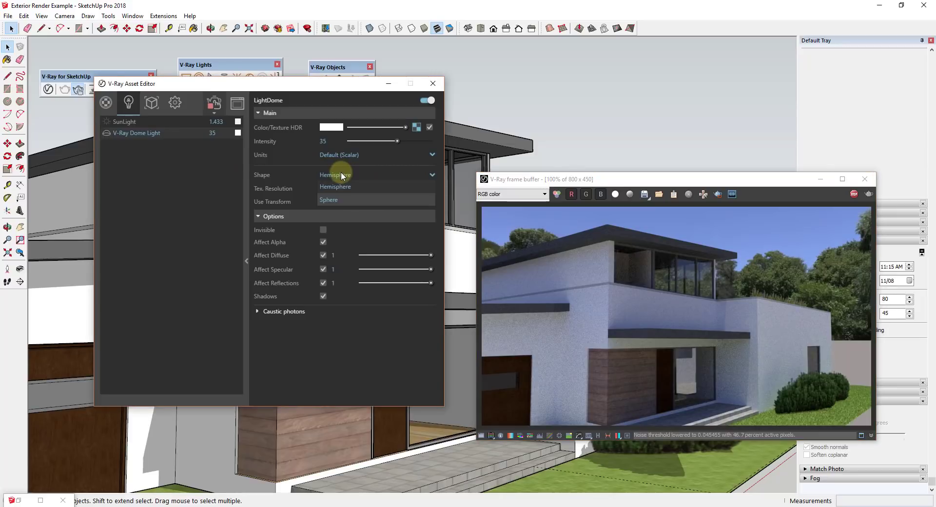
pyautogui.click(335, 200)
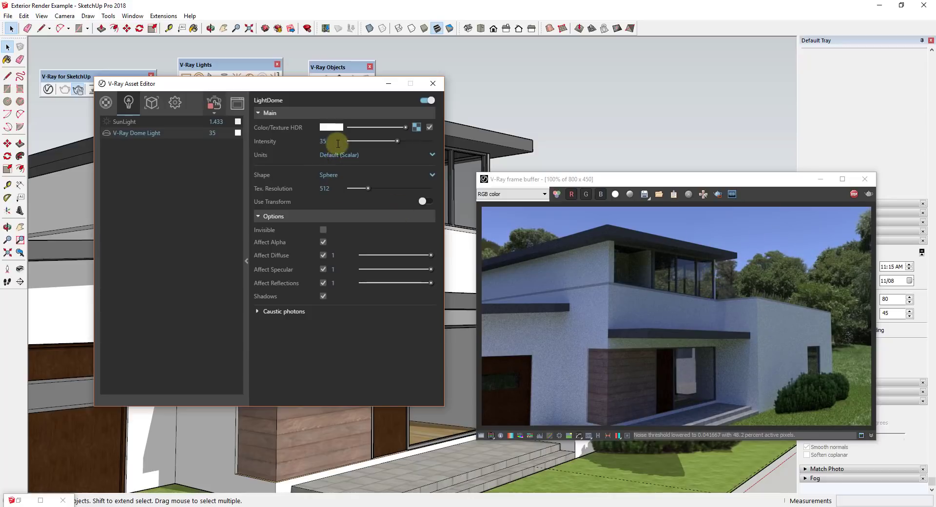
pyautogui.doubleClick(323, 140)
pyautogui.write('40')
pyautogui.press('Return')
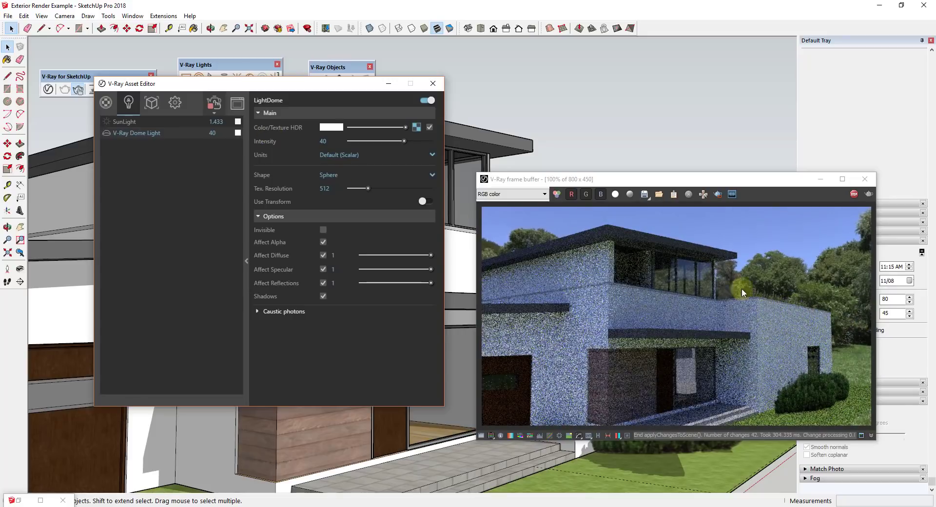
pyautogui.moveTo(658, 178); pyautogui.dragTo(660, 96)
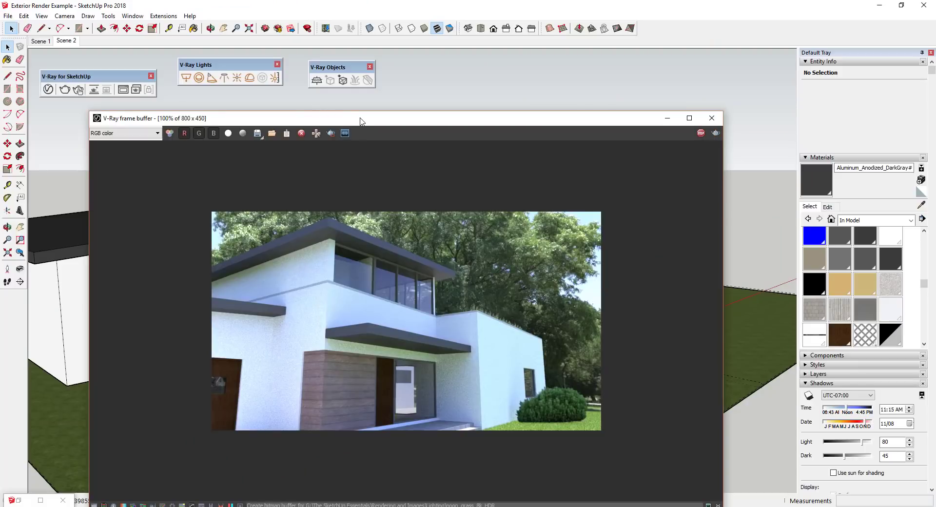
# Uncover the model and use Look Around to examine the HDRI surroundings, turning the camera back to the house.
pyautogui.moveTo(360, 121)
pyautogui.mouseDown()
pyautogui.moveTo(502, 66)
pyautogui.moveTo(596, 59)
pyautogui.mouseUp()
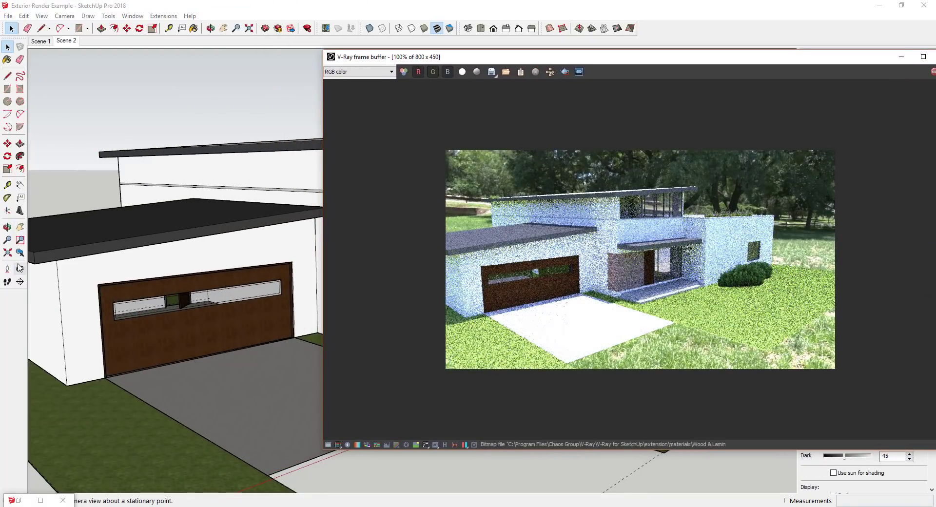
pyautogui.click(20, 267)
pyautogui.moveTo(249, 171)
pyautogui.mouseDown()
pyautogui.moveTo(46, 201)
pyautogui.moveTo(243, 203)
pyautogui.moveTo(226, 211)
pyautogui.moveTo(42, 203)
pyautogui.moveTo(230, 186)
pyautogui.moveTo(232, 174)
pyautogui.moveTo(192, 190)
pyautogui.mouseUp()
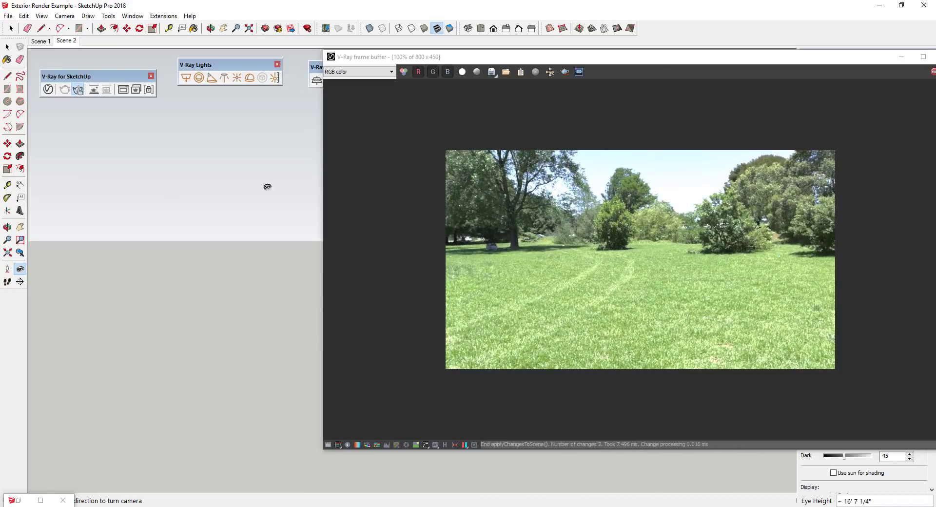
pyautogui.moveTo(265, 188)
pyautogui.mouseDown()
pyautogui.moveTo(73, 189)
pyautogui.moveTo(224, 197)
pyautogui.moveTo(40, 188)
pyautogui.moveTo(259, 210)
pyautogui.moveTo(359, 435)
pyautogui.moveTo(681, 470)
pyautogui.moveTo(340, 470)
pyautogui.moveTo(435, 450)
pyautogui.moveTo(573, 467)
pyautogui.moveTo(350, 470)
pyautogui.moveTo(371, 439)
pyautogui.moveTo(423, 416)
pyautogui.mouseUp()
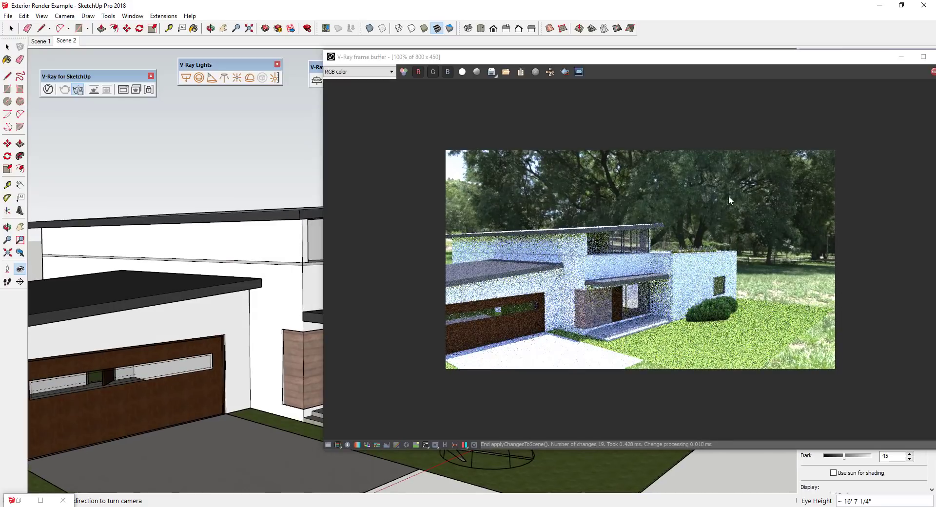
# Reposition the frame buffer and open the V-Ray Asset Editor on the dome light's settings.
pyautogui.moveTo(695, 59); pyautogui.dragTo(599, 66)
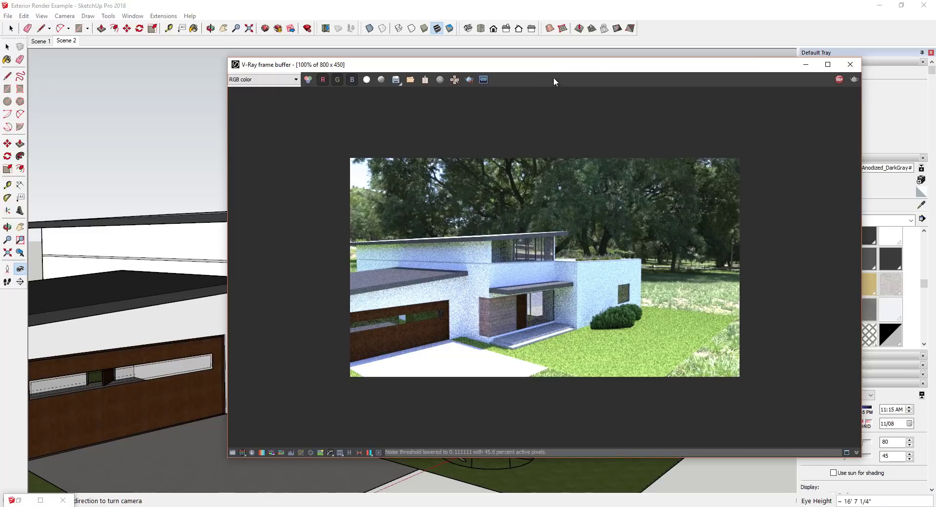
pyautogui.moveTo(547, 67); pyautogui.dragTo(553, 72)
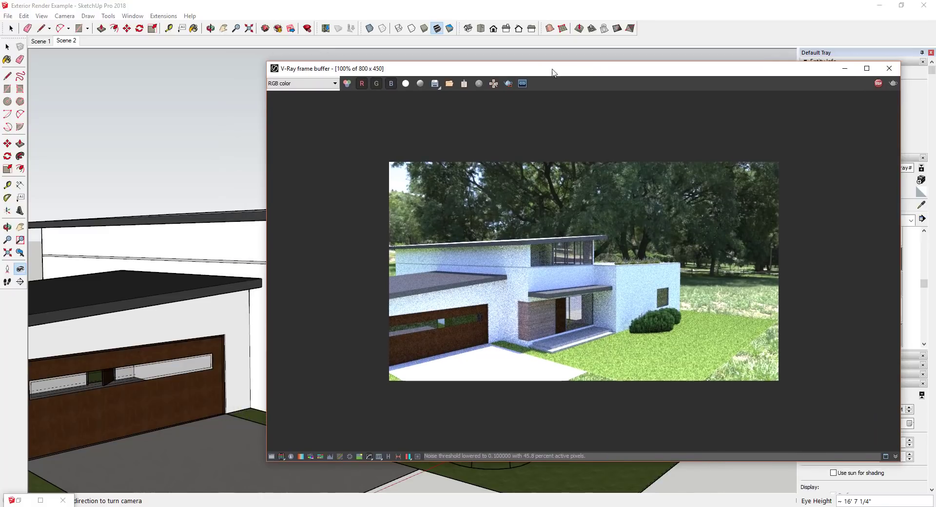
pyautogui.click(231, 157)
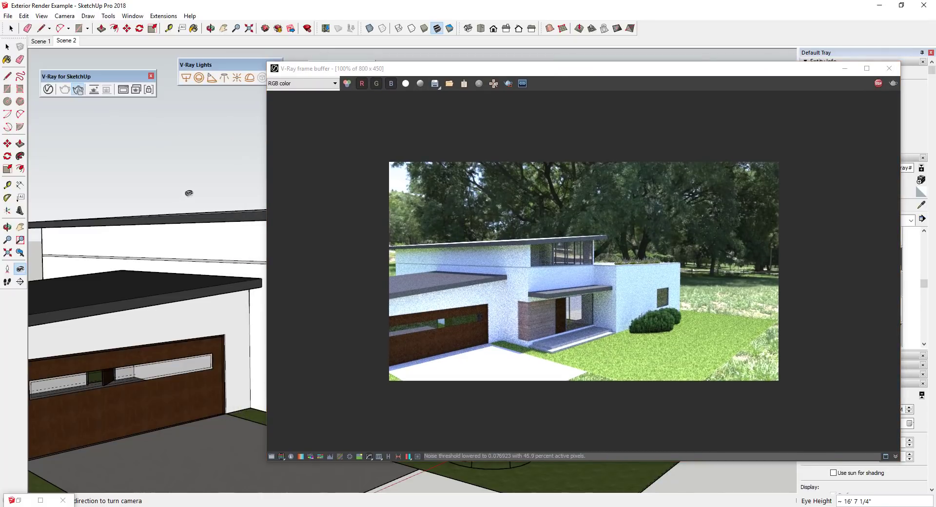
pyautogui.click(48, 89)
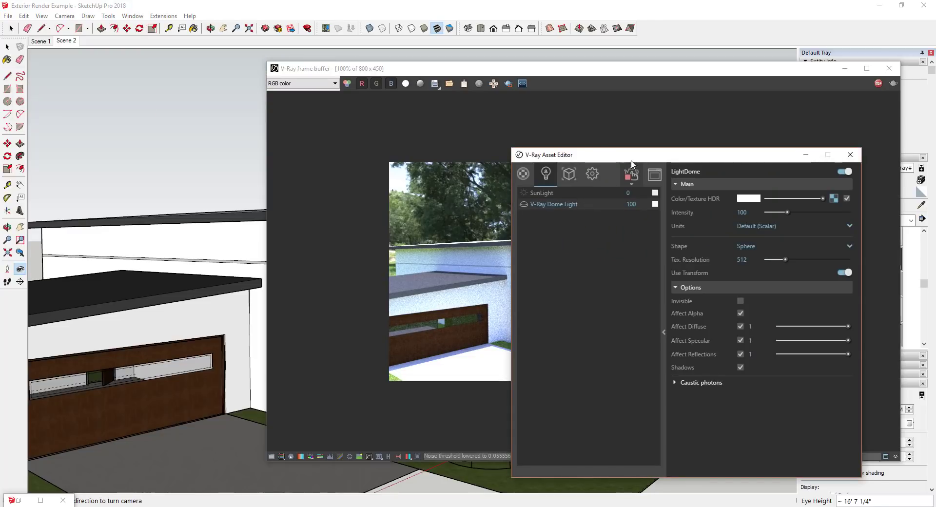
# Reposition the Asset Editor, then shrink the frame buffer and move it clear of the dome light in the model.
pyautogui.moveTo(632, 160); pyautogui.dragTo(634, 132)
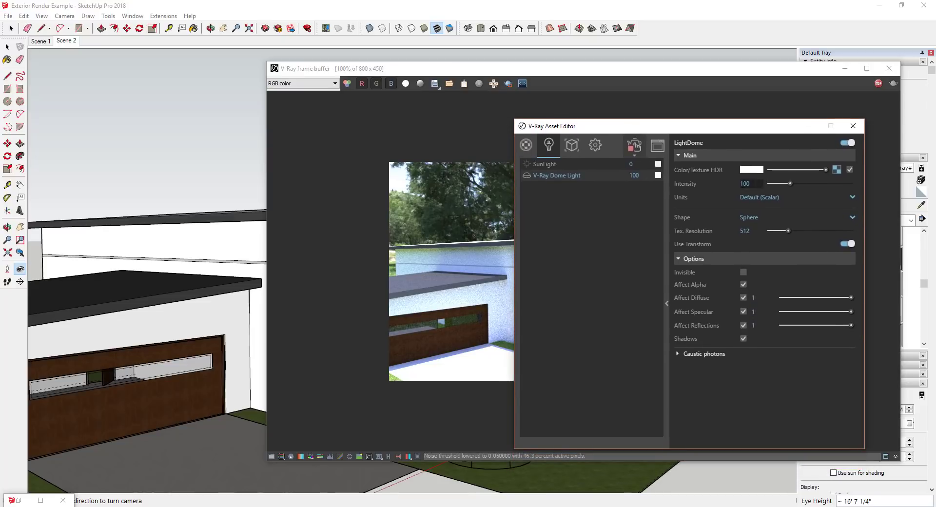
pyautogui.moveTo(703, 131); pyautogui.dragTo(670, 113)
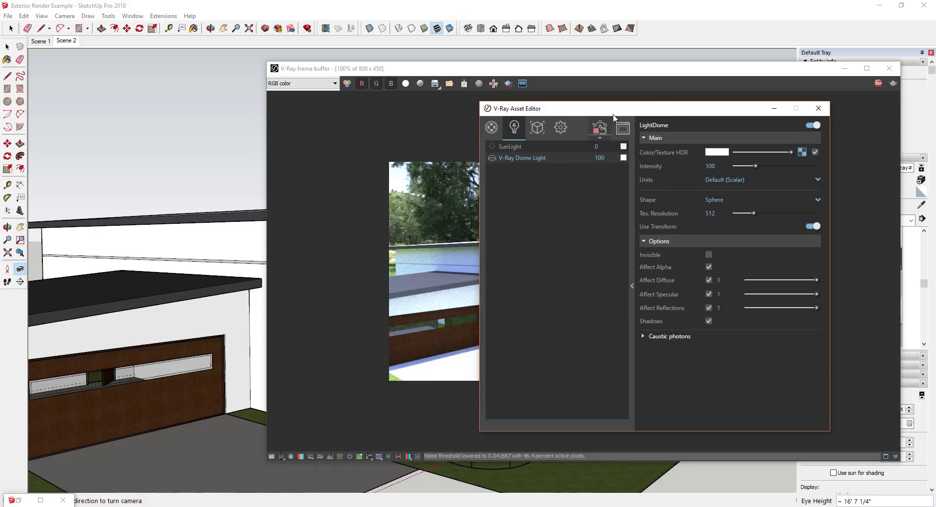
pyautogui.moveTo(625, 110)
pyautogui.mouseDown()
pyautogui.moveTo(474, 192)
pyautogui.moveTo(254, 160)
pyautogui.moveTo(326, 138)
pyautogui.moveTo(621, 129)
pyautogui.mouseUp()
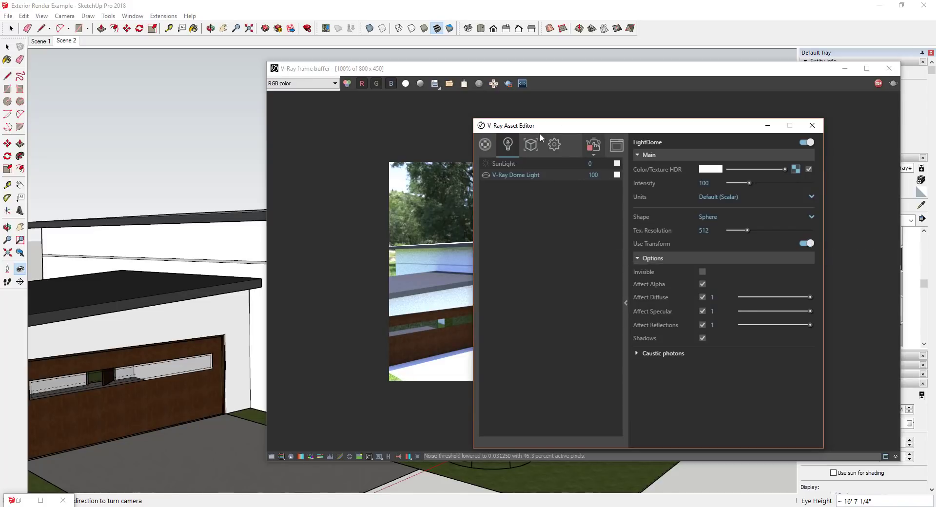
pyautogui.moveTo(265, 464); pyautogui.dragTo(462, 363)
pyautogui.moveTo(725, 69); pyautogui.dragTo(753, 13)
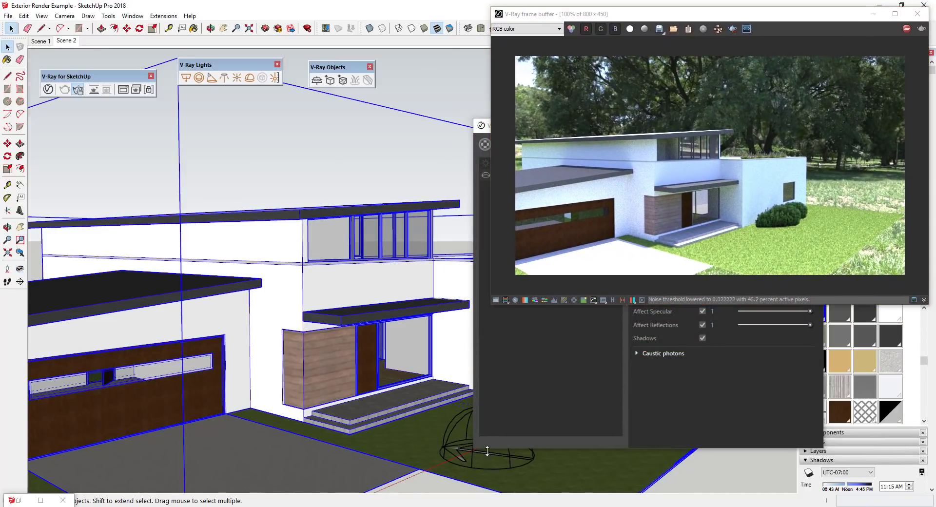
# Move the dome light about 18' 5" from the lawn onto the driveway.
pyautogui.click(489, 452)
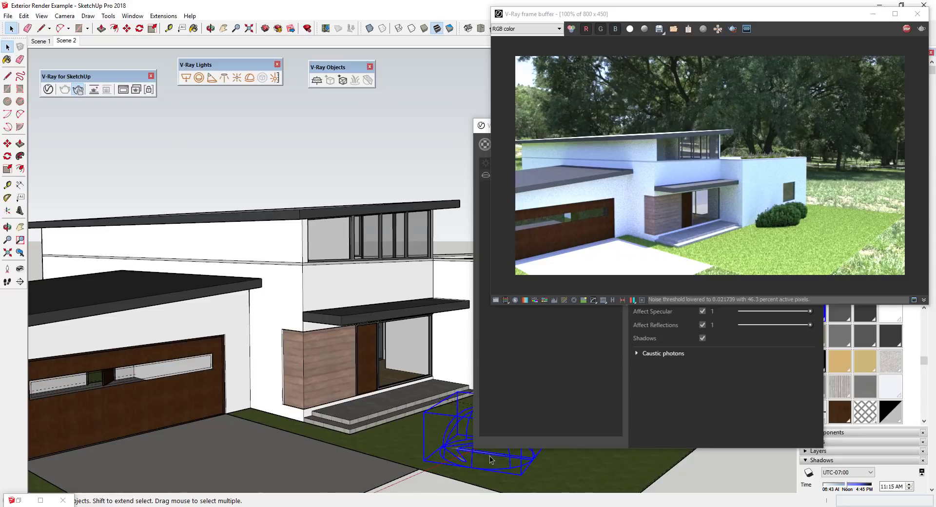
pyautogui.press('m')
pyautogui.click(489, 452)
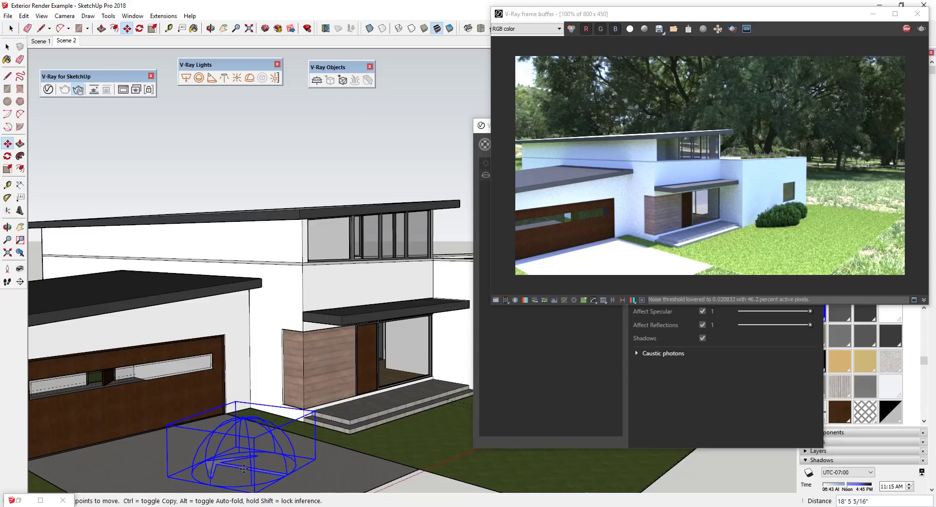
pyautogui.press('space')
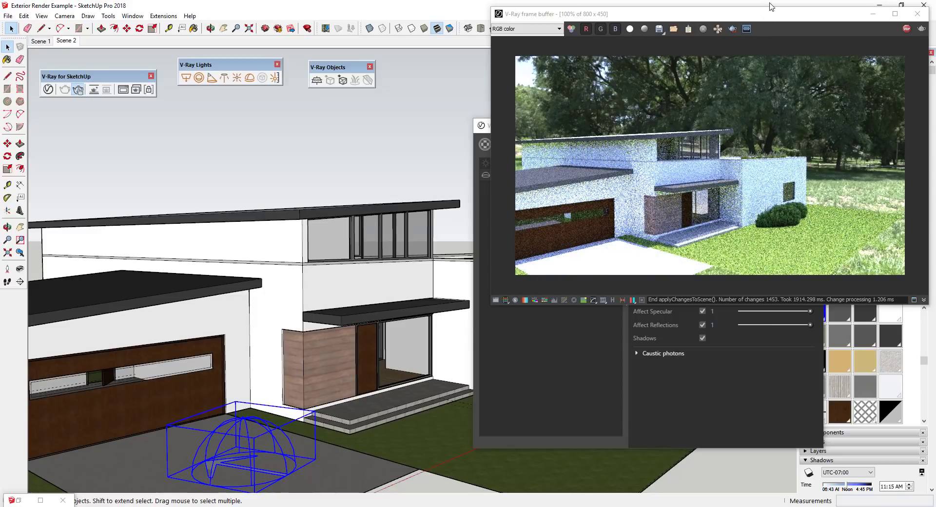
# Keep the frame buffer clear of the dome light on the driveway and rotate the light about 55.2 degrees.
pyautogui.moveTo(773, 17); pyautogui.dragTo(500, 80)
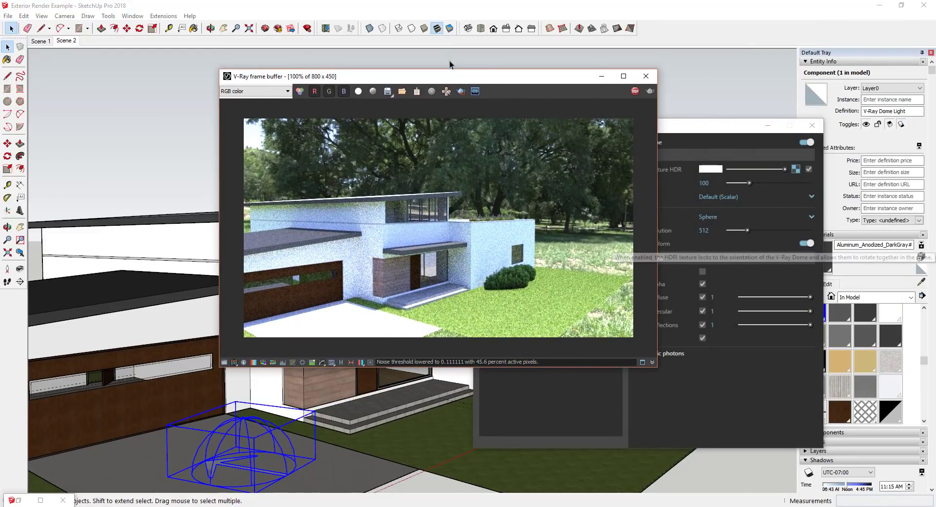
pyautogui.moveTo(444, 80); pyautogui.dragTo(675, 56)
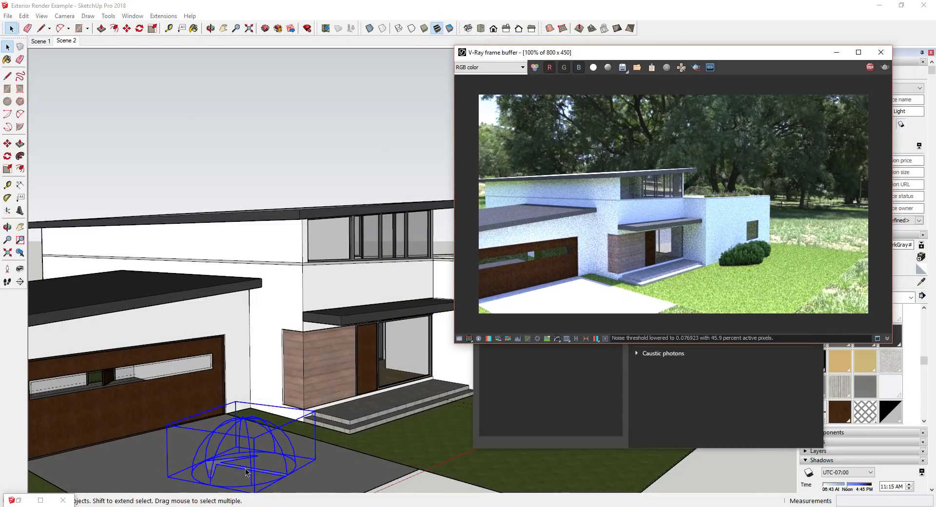
pyautogui.click(246, 471)
pyautogui.press('q')
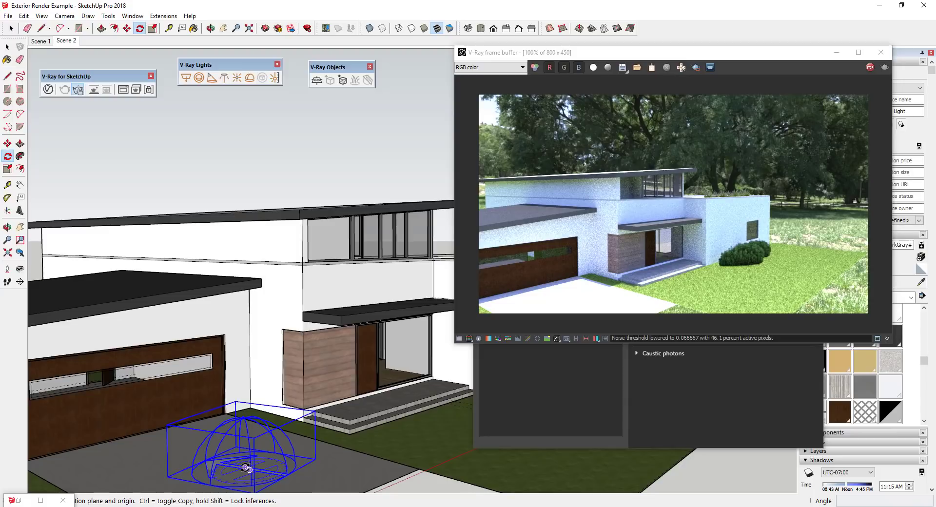
pyautogui.click(246, 468)
pyautogui.click(156, 456)
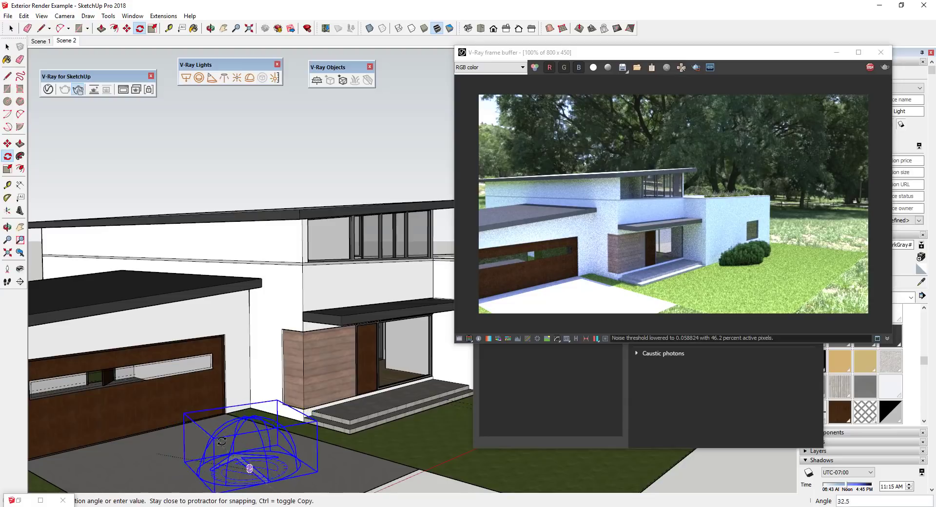
pyautogui.click(261, 429)
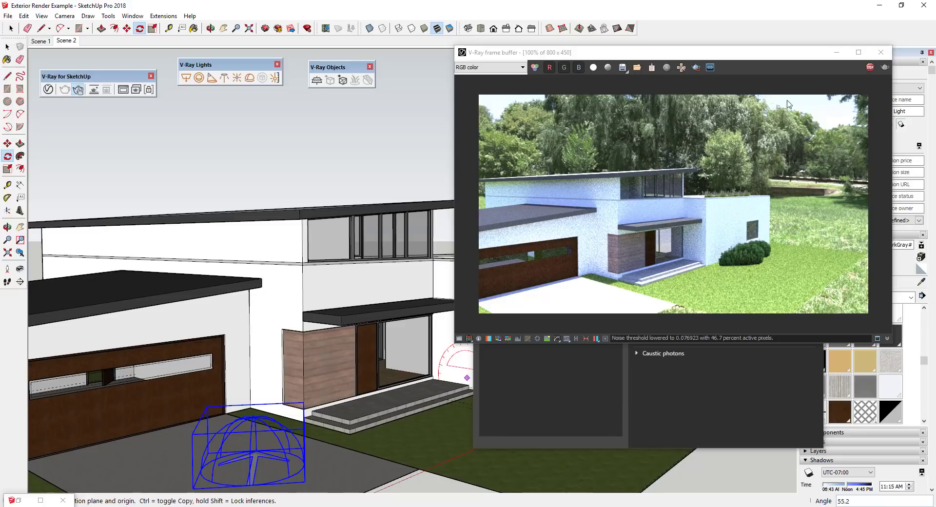
# Rotate the dome light about 197 degrees around its base to bring a different part of the HDRI behind the house.
pyautogui.click(250, 471)
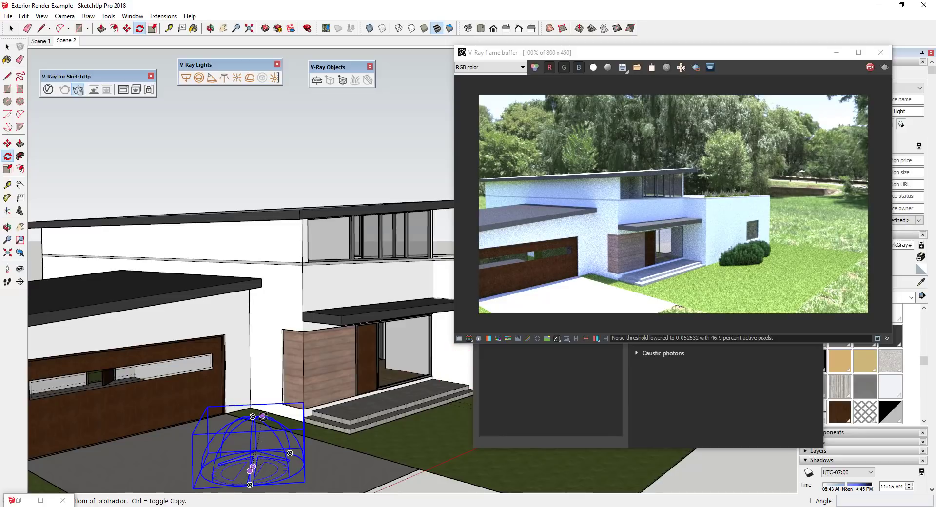
pyautogui.click(263, 416)
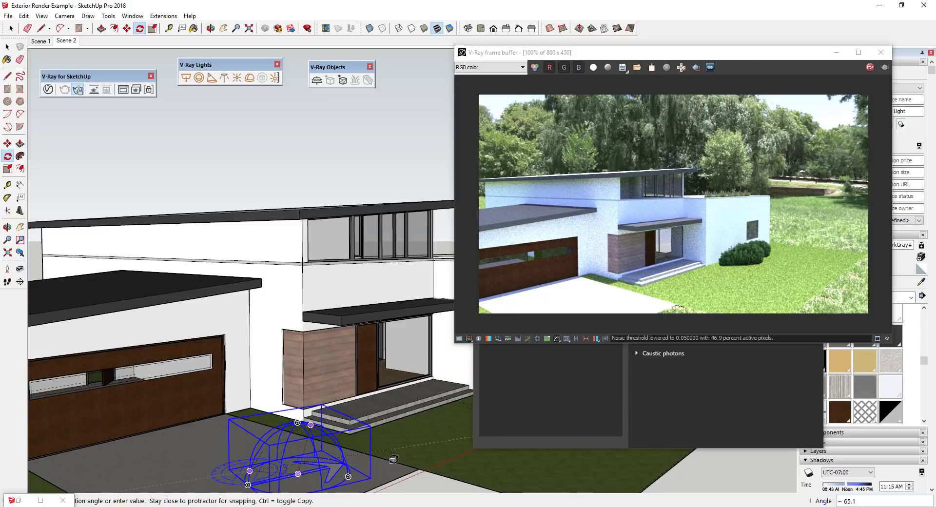
pyautogui.click(366, 454)
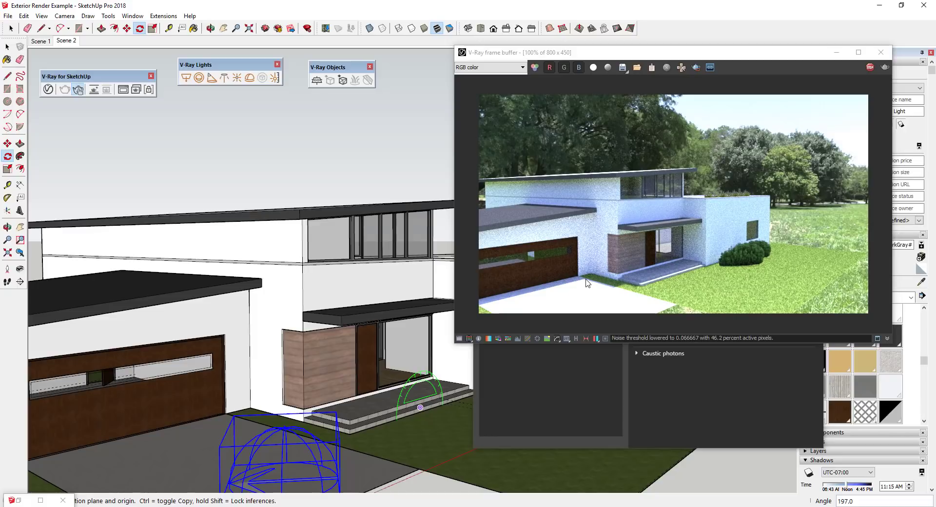
# Rotate the dome light about a further 157 degrees around its centre on the driveway.
pyautogui.click(284, 480)
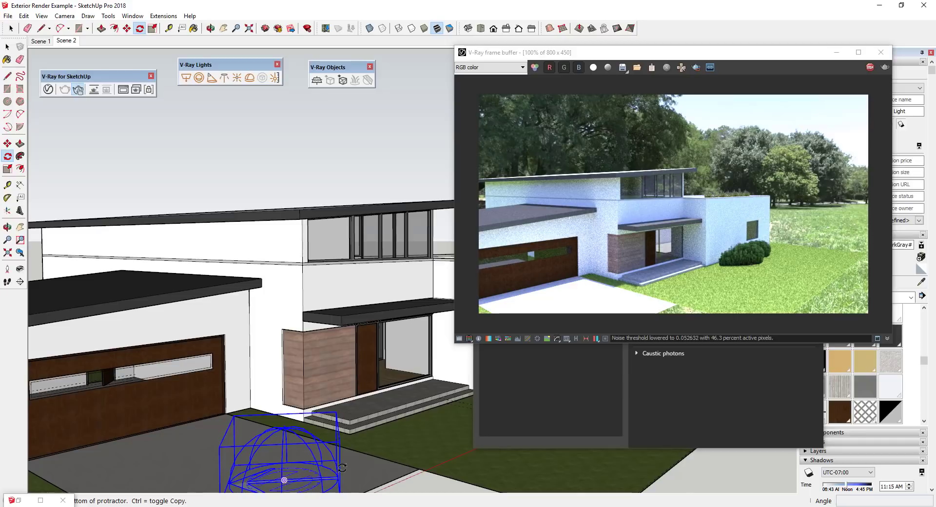
pyautogui.click(201, 481)
pyautogui.click(424, 459)
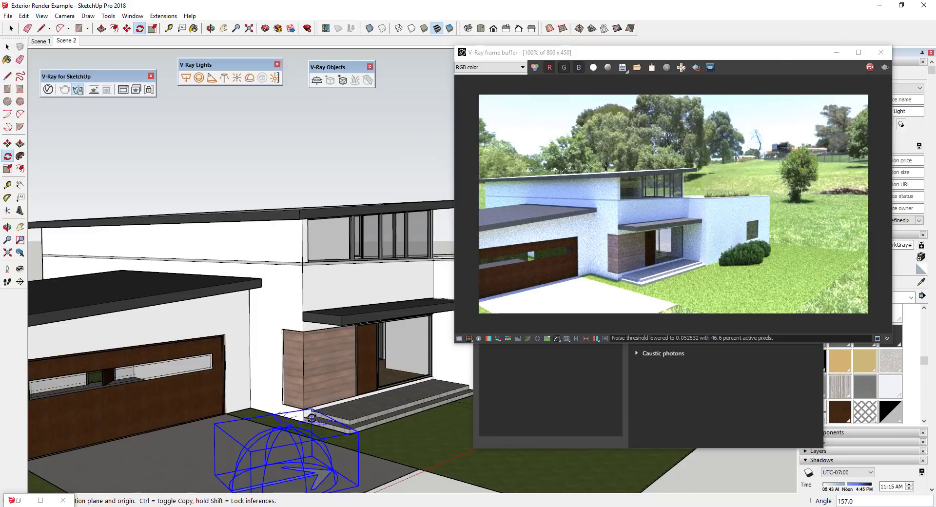
# Undo the dome light's rotations and its move onto the driveway, and recall the Scene 2 view.
pyautogui.click(63, 39)
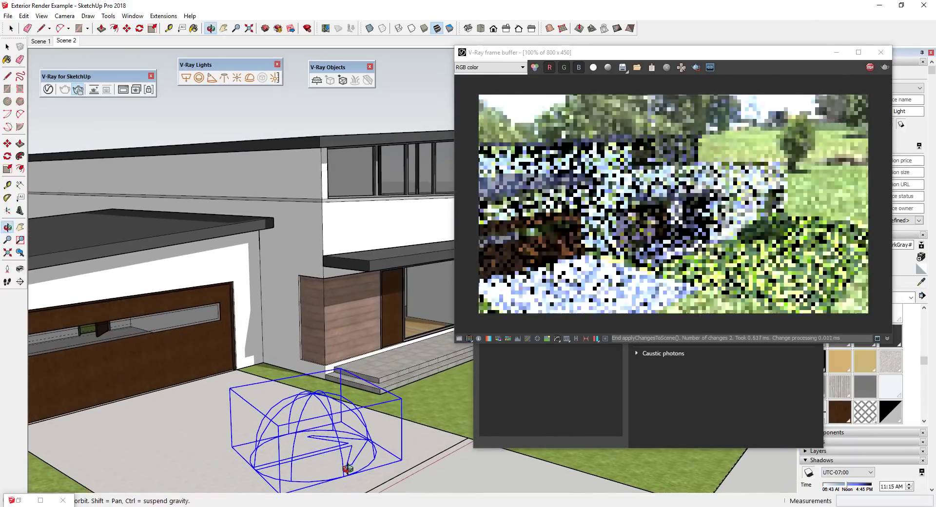
pyautogui.hotkey('ctrl', 'z')
pyautogui.hotkey('ctrl', 'z')
pyautogui.hotkey('ctrl', 'z')
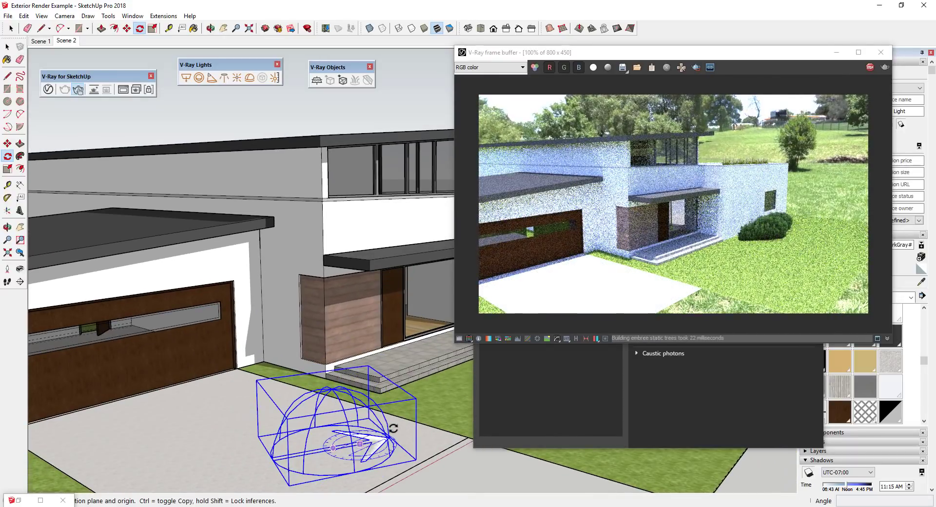
pyautogui.hotkey('ctrl', 'z')
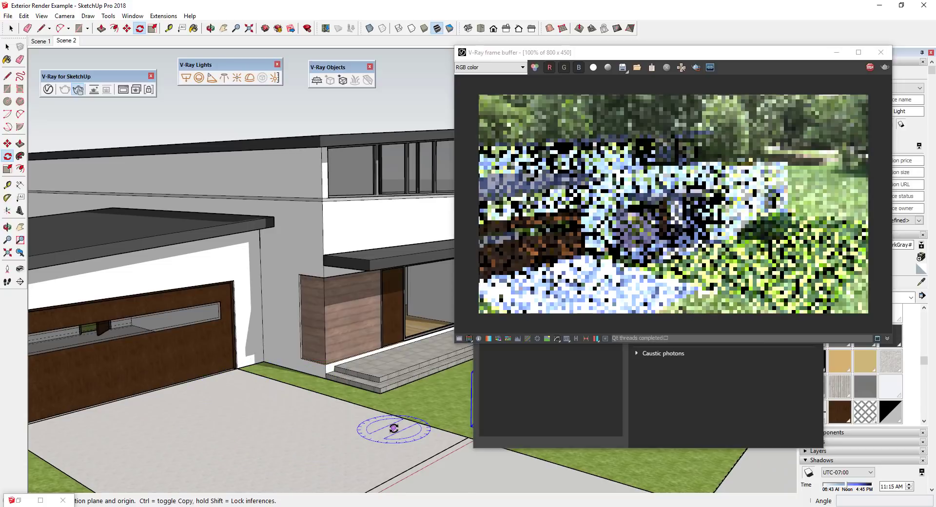
pyautogui.click(74, 42)
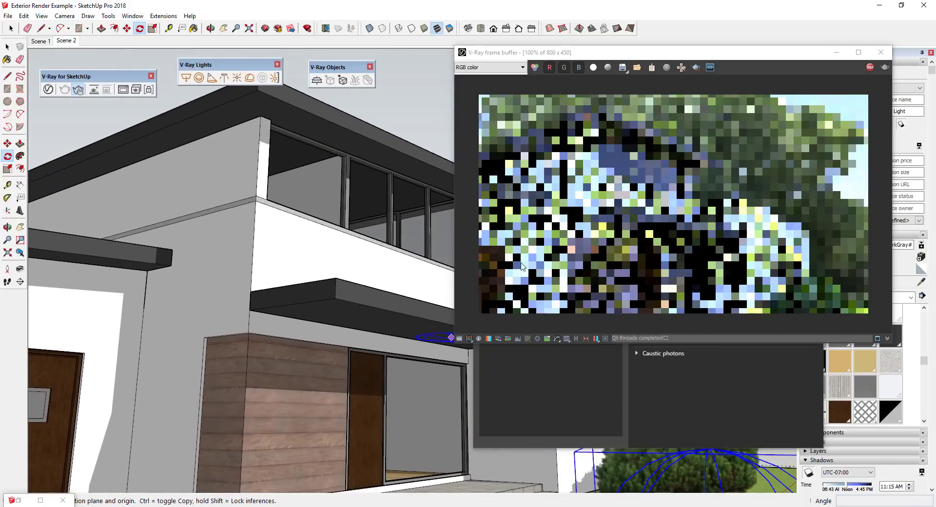